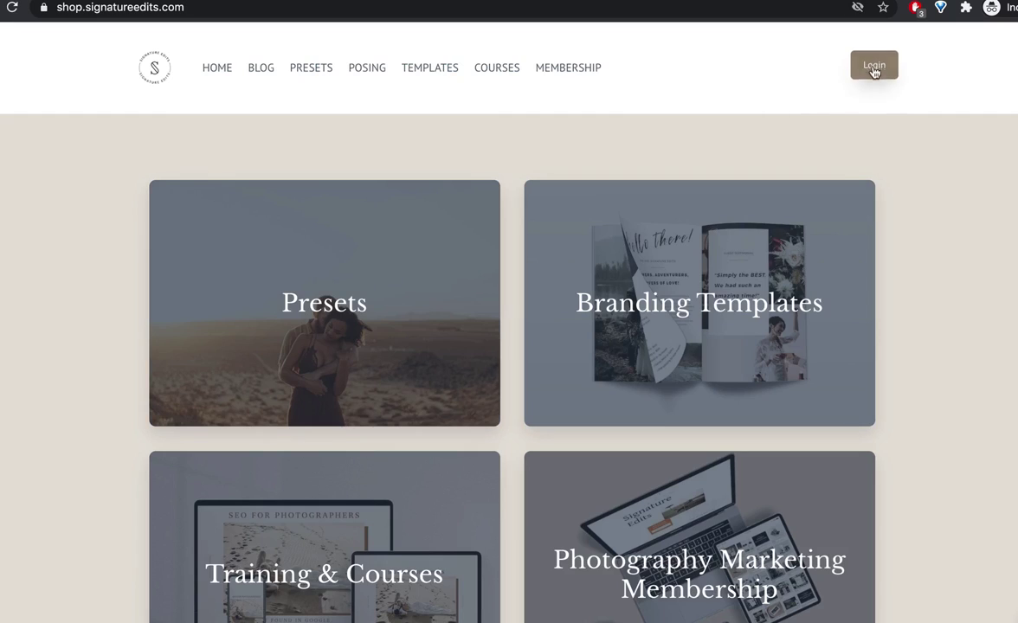
Step: Log in to the Signature Edits shop with the demo account's e-mail and password
left_click(873, 69)
left_click(464, 206)
key("Tab")
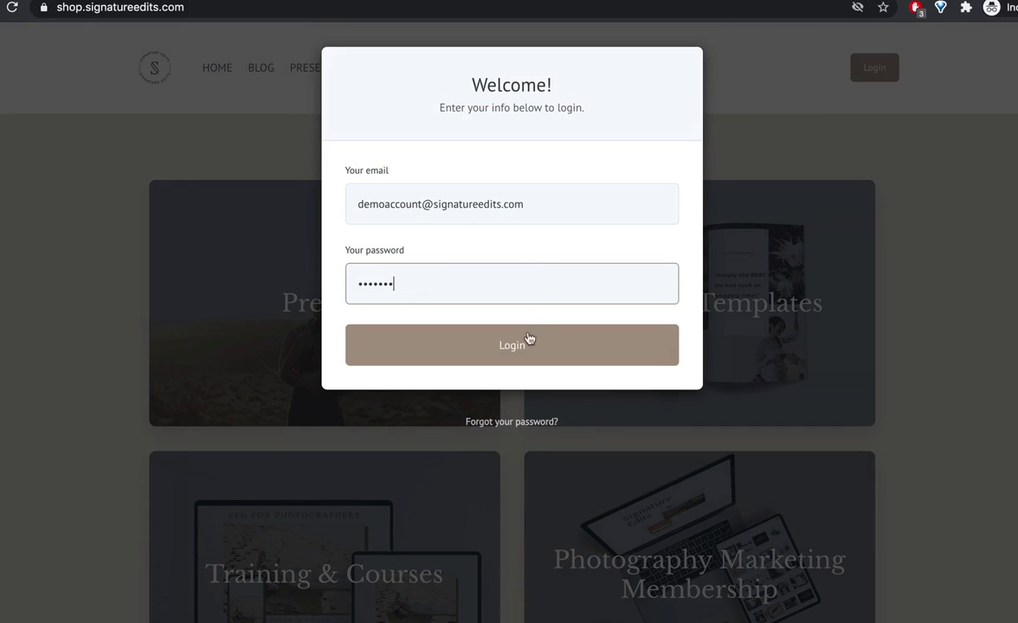
left_click(519, 346)
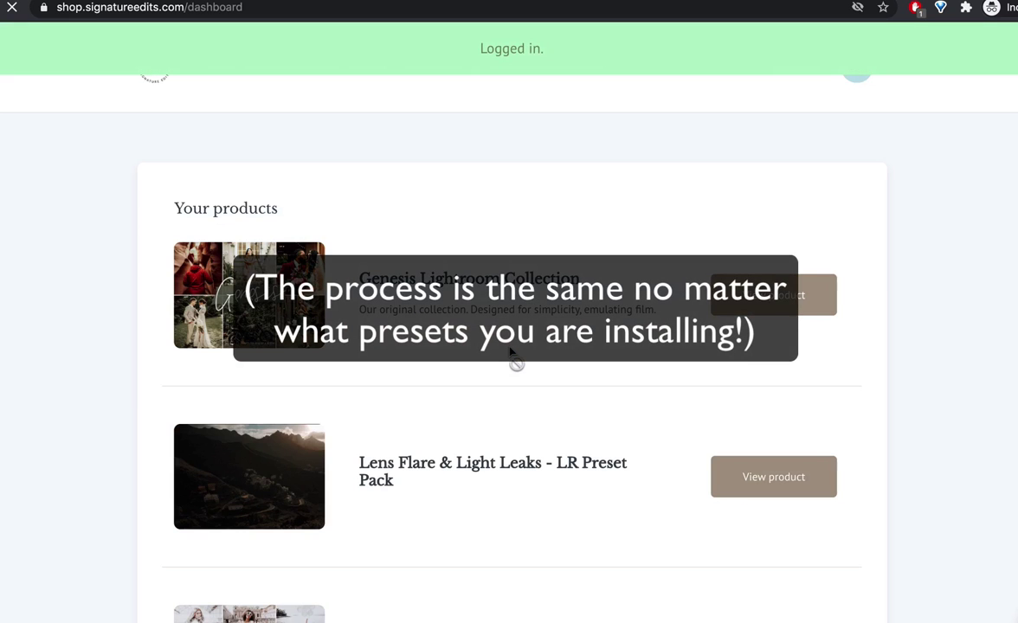
Step: Open The White Collection product page and download the XMP Presets DOWNLOAD ALL.zip
scroll(512, 353, "down", 4)
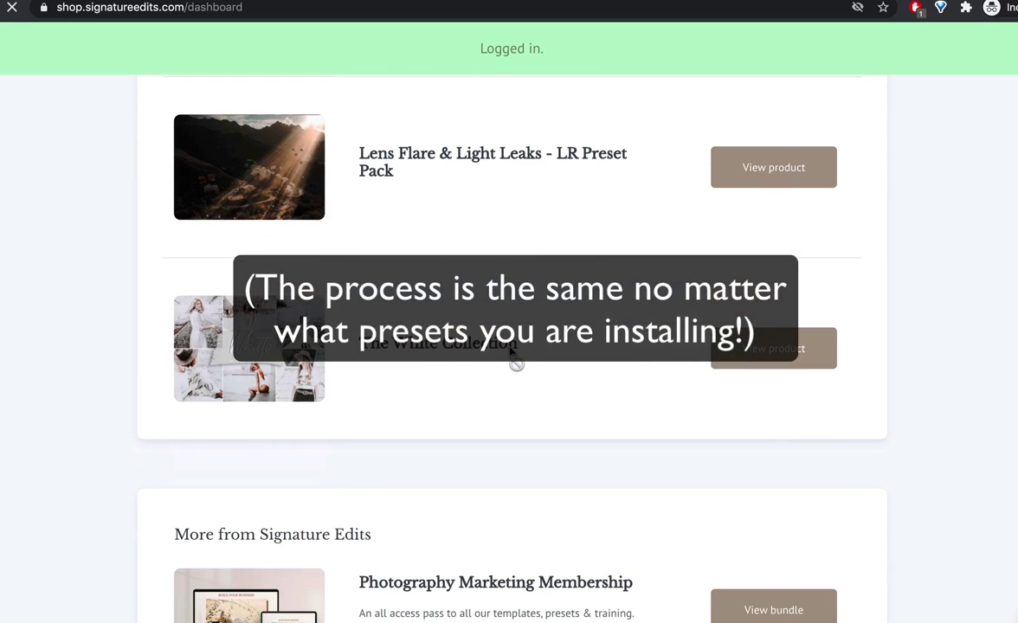
left_click(790, 347)
scroll(790, 348, "down", 2)
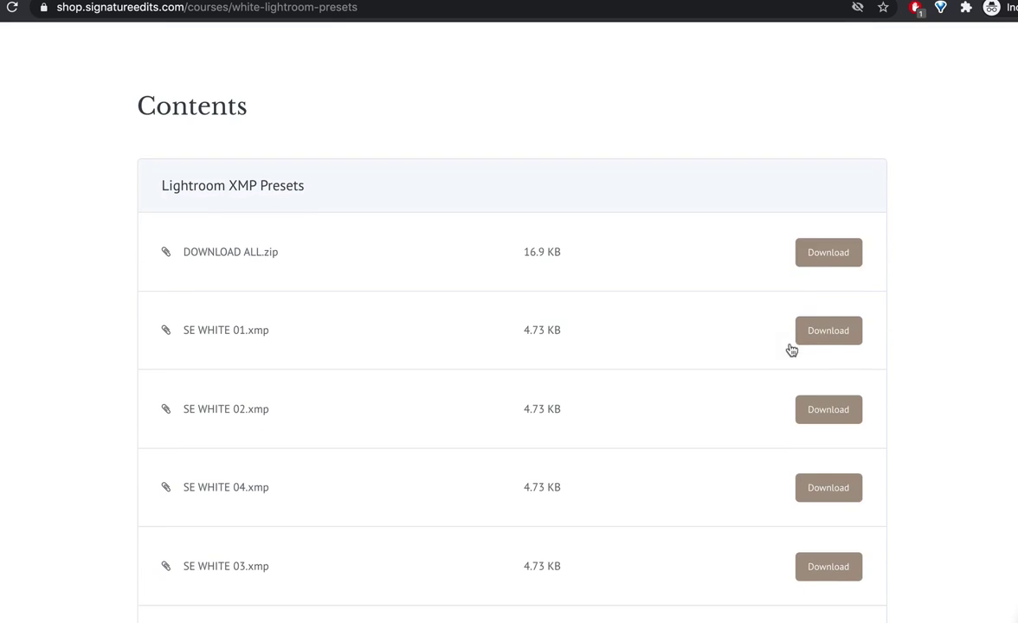
left_click(836, 258)
Step: Download the Lightroom Profiles DOWNLOAD ALL.zip as well
scroll(527, 389, "down", 5)
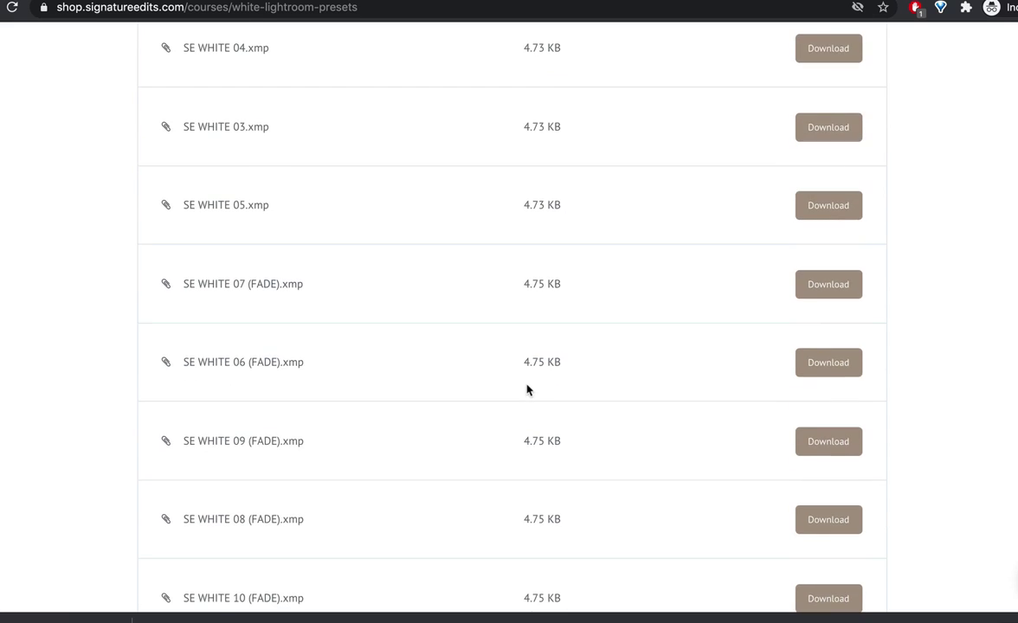
scroll(527, 388, "down", 8)
left_click(820, 124)
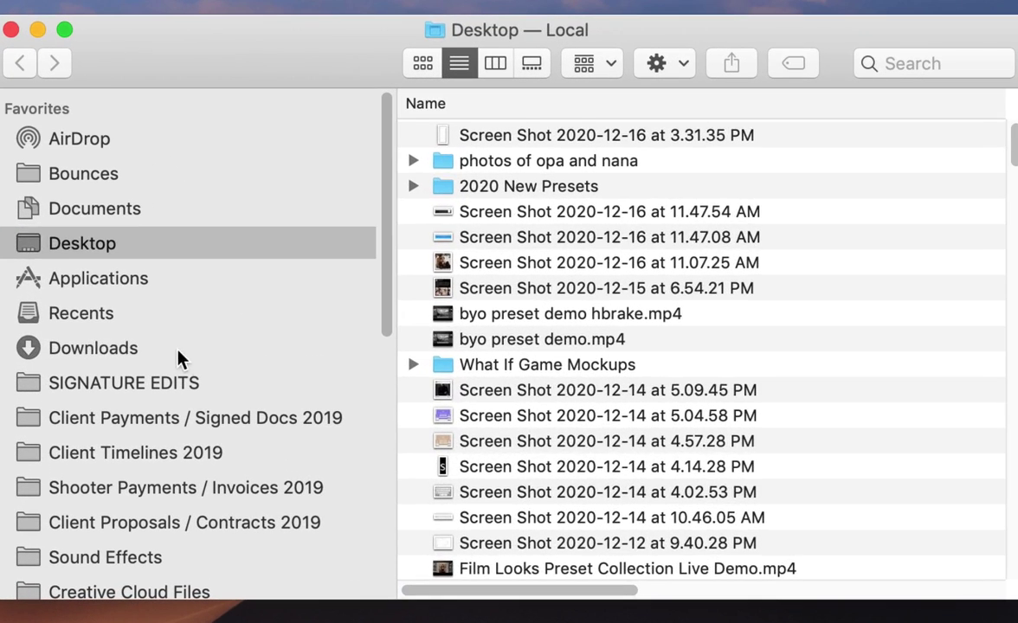
Step: Unzip Lightroom Profile XMPs.zip and Lightroom Preset XMPs.zip in Downloads, then delete the zip archive
left_click(284, 273)
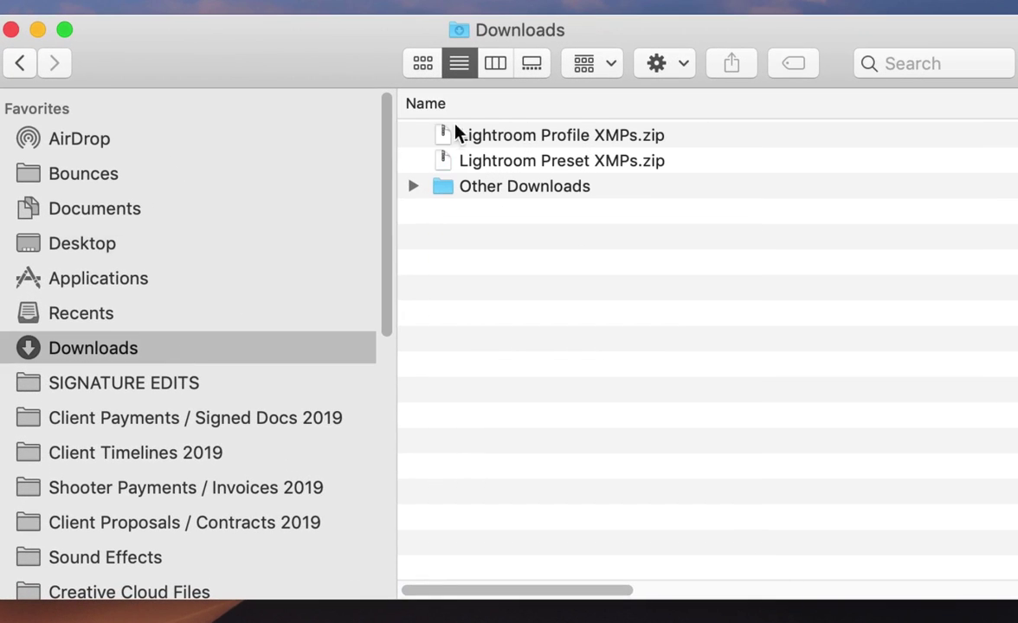
left_click(534, 126)
left_click(543, 162, "shift")
double_click(542, 163)
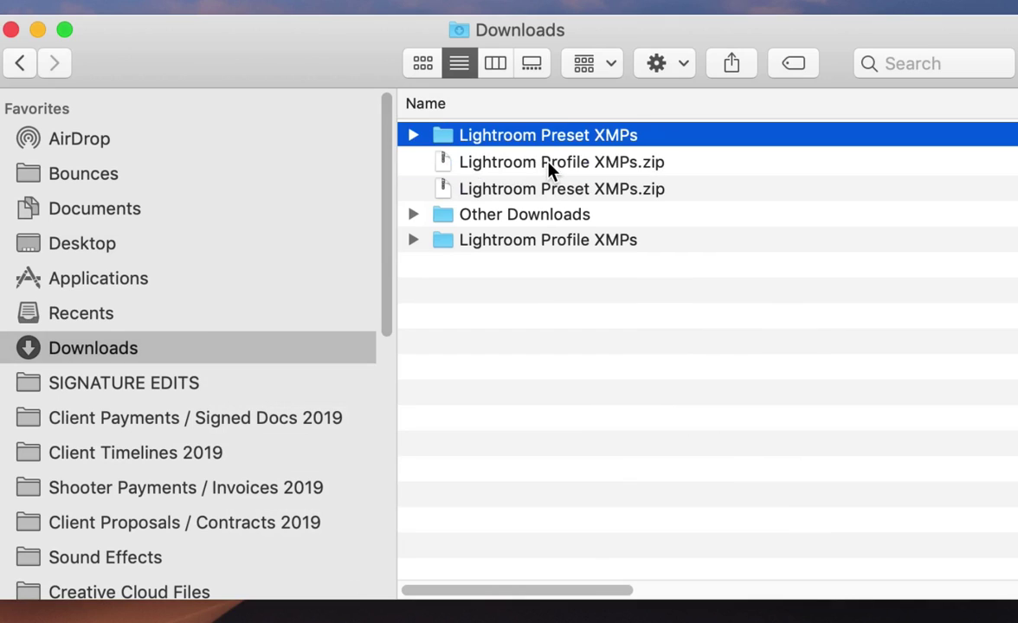
left_click(547, 169)
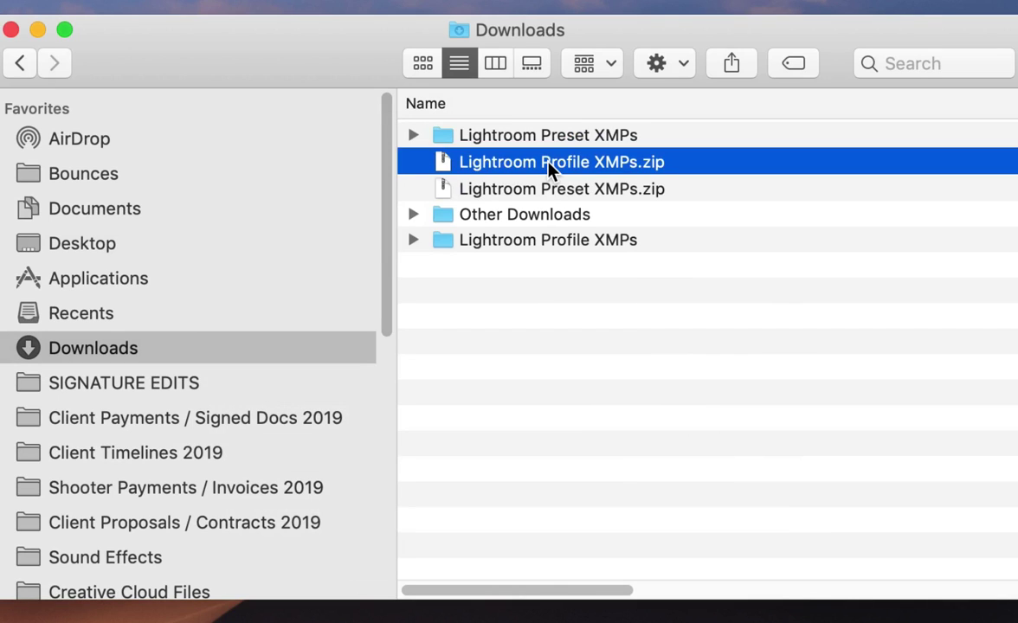
key("super+BackSpace")
key("super+BackSpace")
Step: Launch Lightroom Classic through Spotlight
key("super+space")
type("lig")
key("Return")
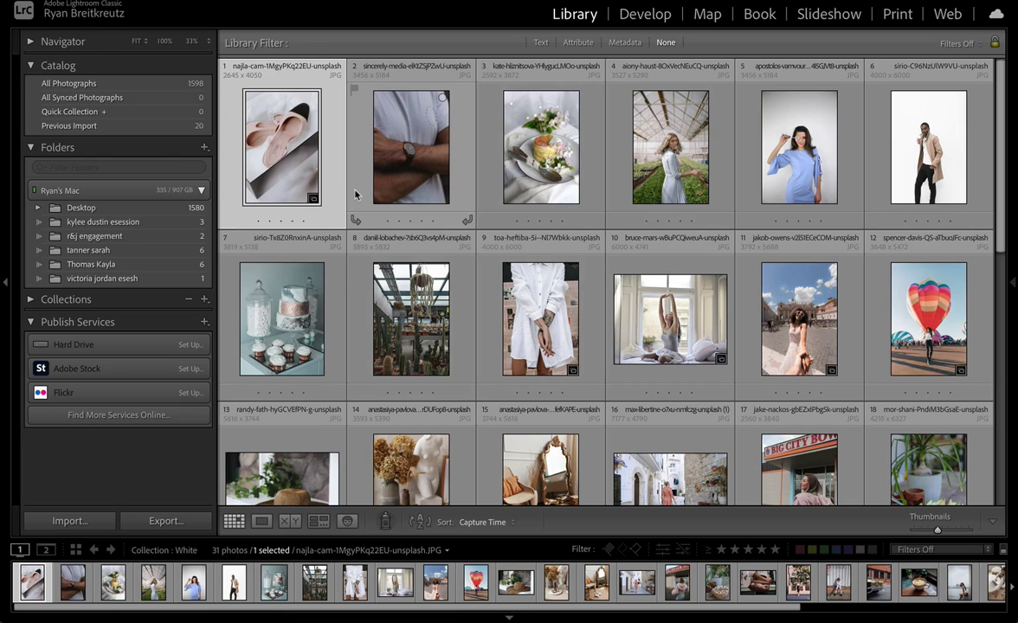
Step: In Develop, import all ten presets from Downloads > Lightroom Preset XMPs > SE WHITE
left_click(644, 17)
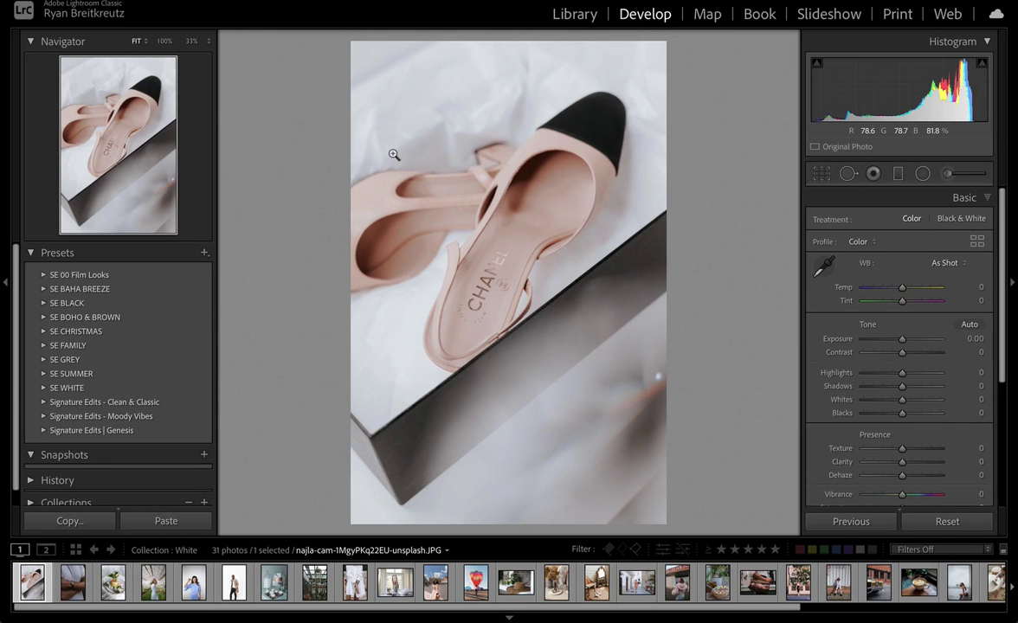
left_click(204, 255)
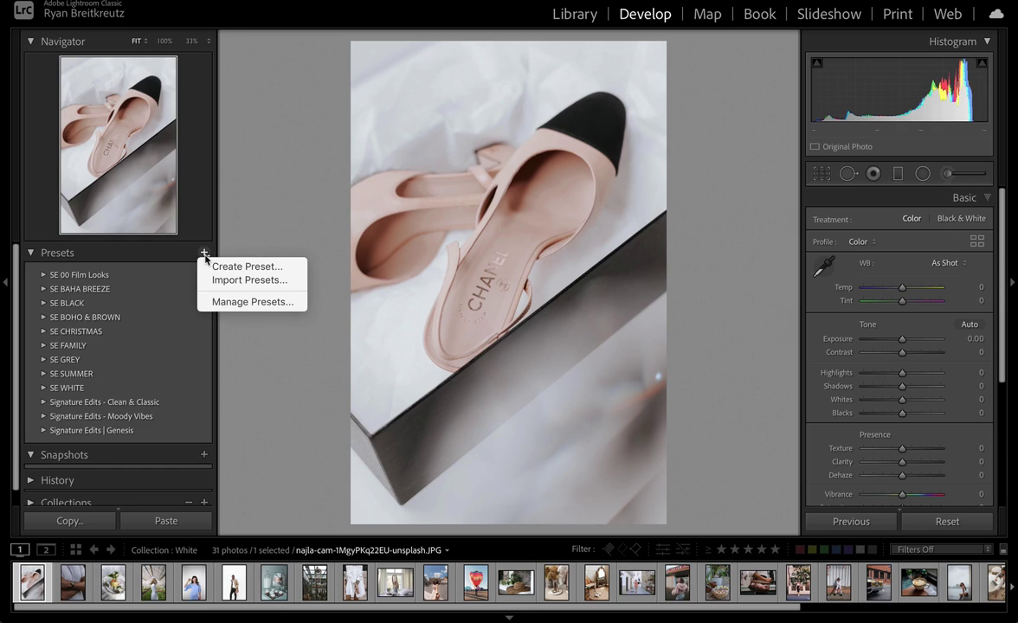
left_click(283, 282)
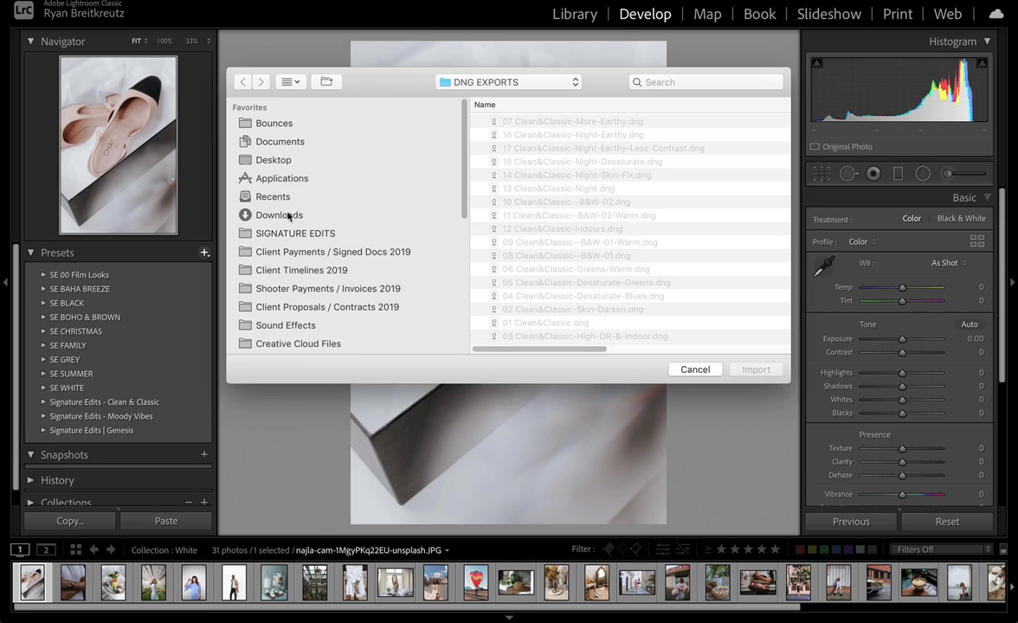
left_click(279, 214)
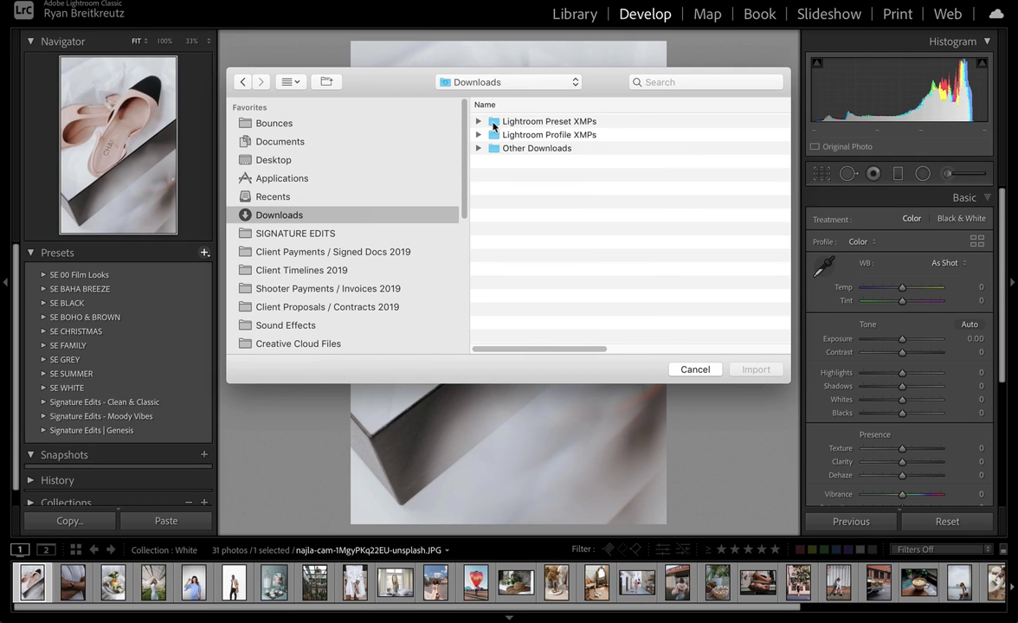
double_click(494, 127)
double_click(494, 124)
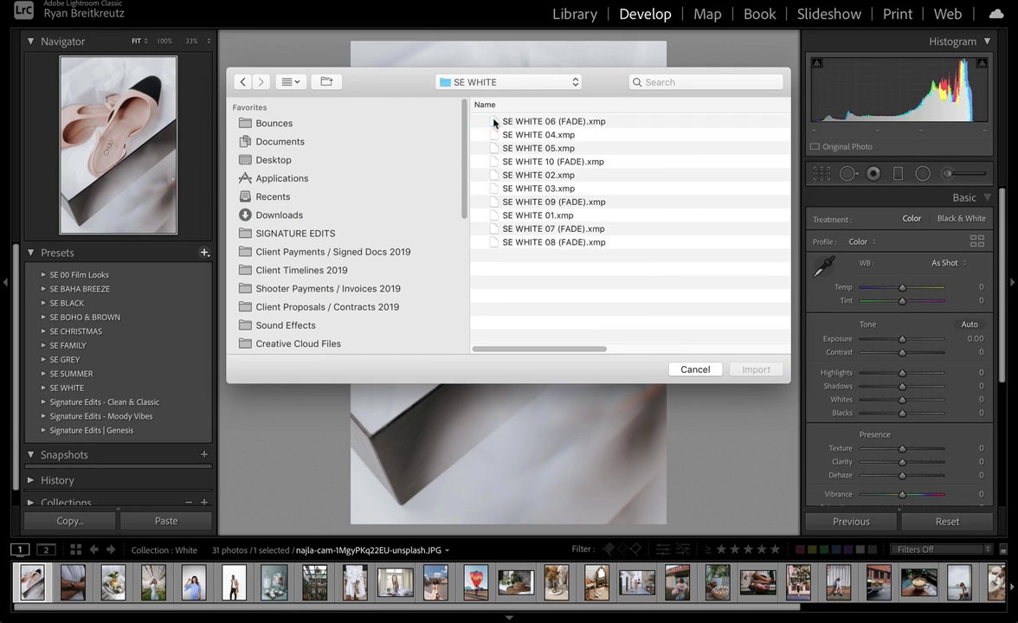
left_click(500, 159)
key("super+a")
left_click(756, 369)
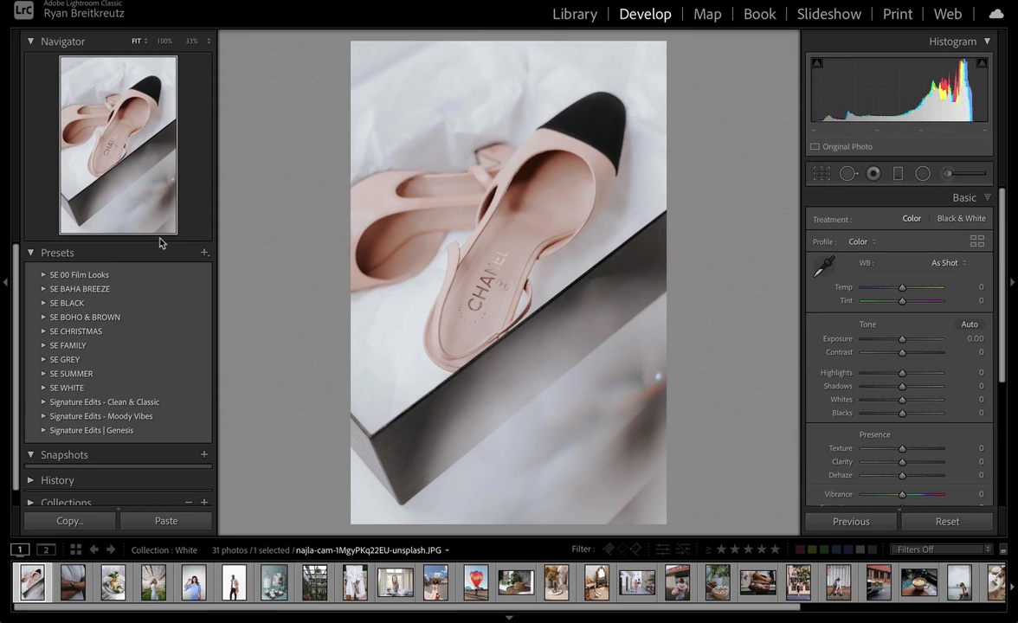
left_click(205, 253)
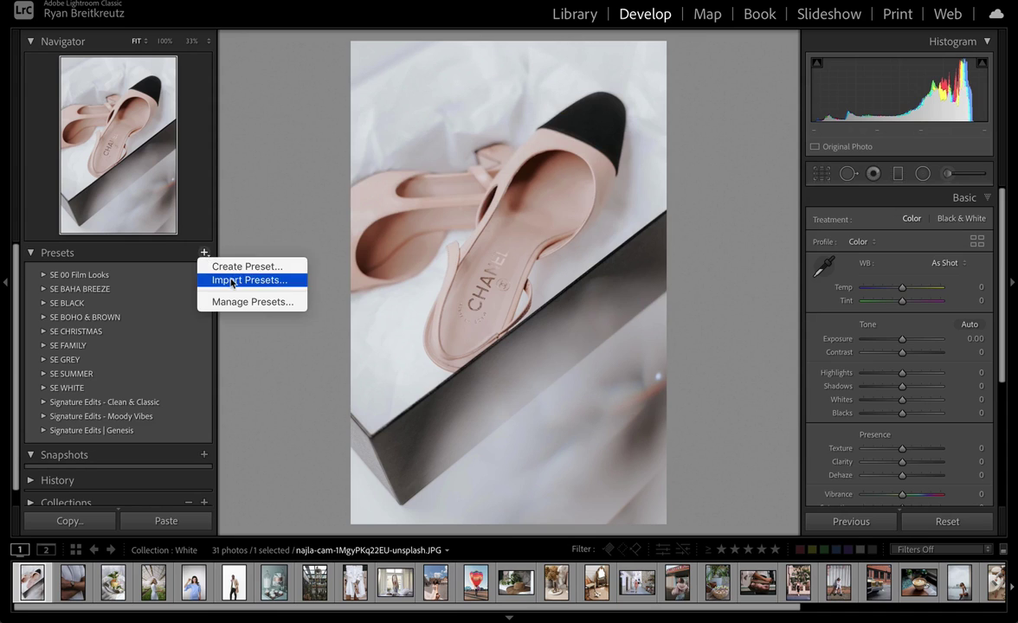
left_click(228, 280)
left_click(475, 83)
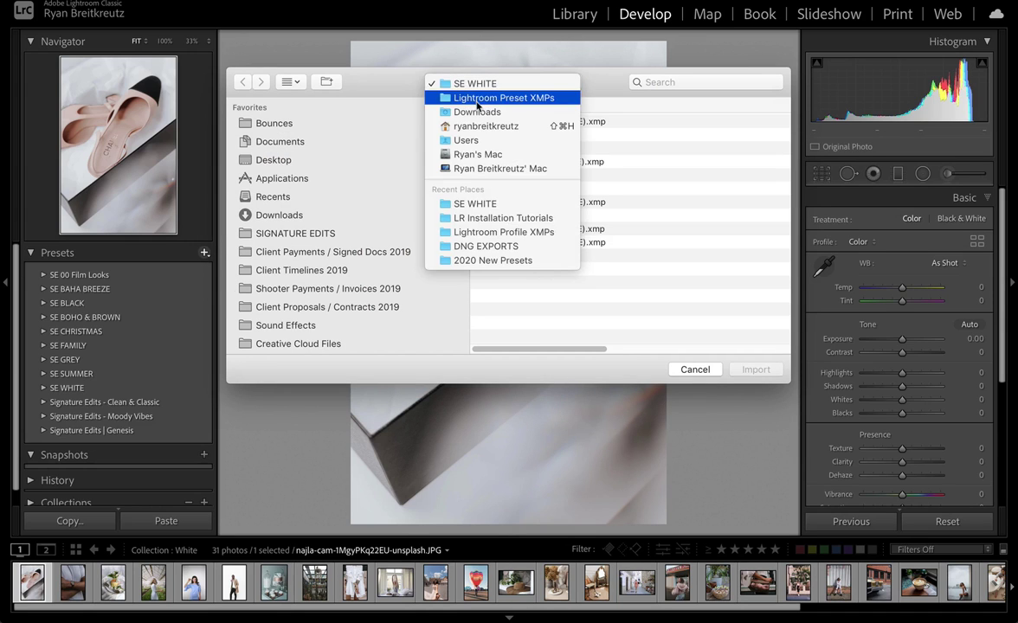
left_click(480, 98)
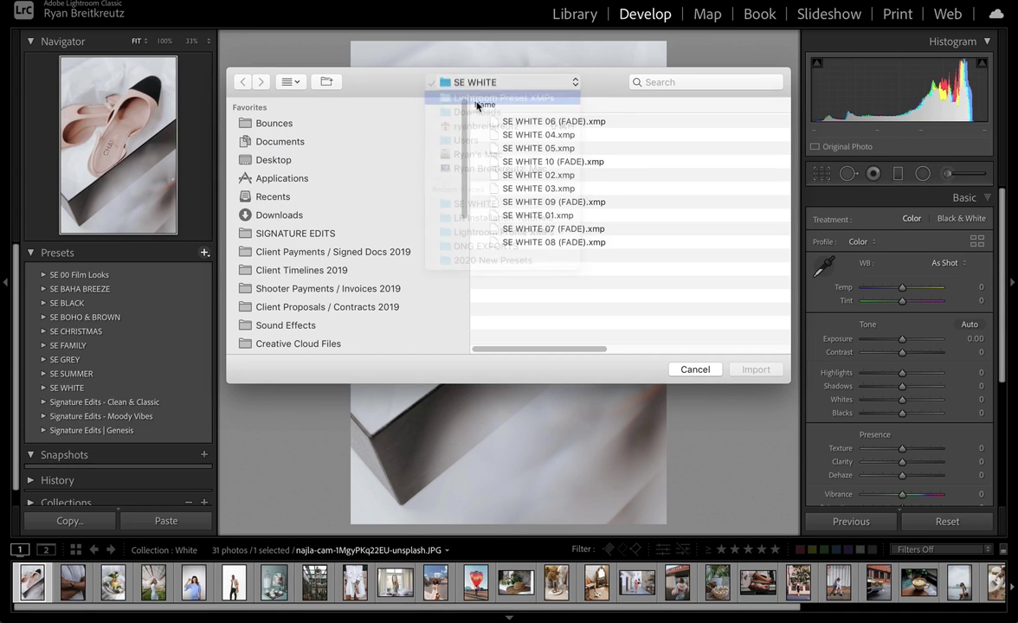
left_click(285, 211)
double_click(567, 136)
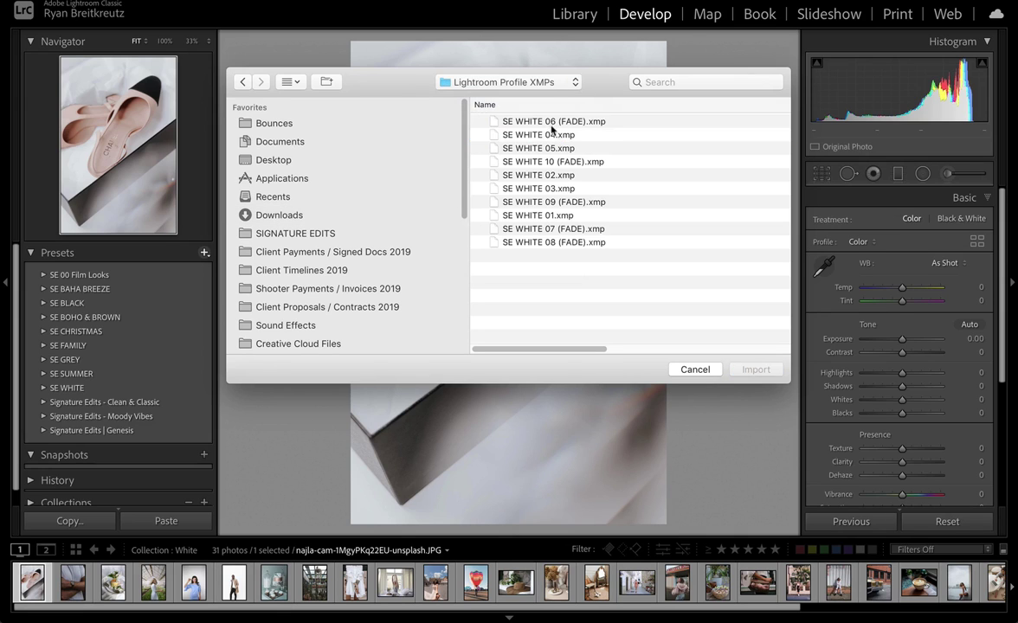
left_click(530, 122)
key("super+a")
left_click(757, 370)
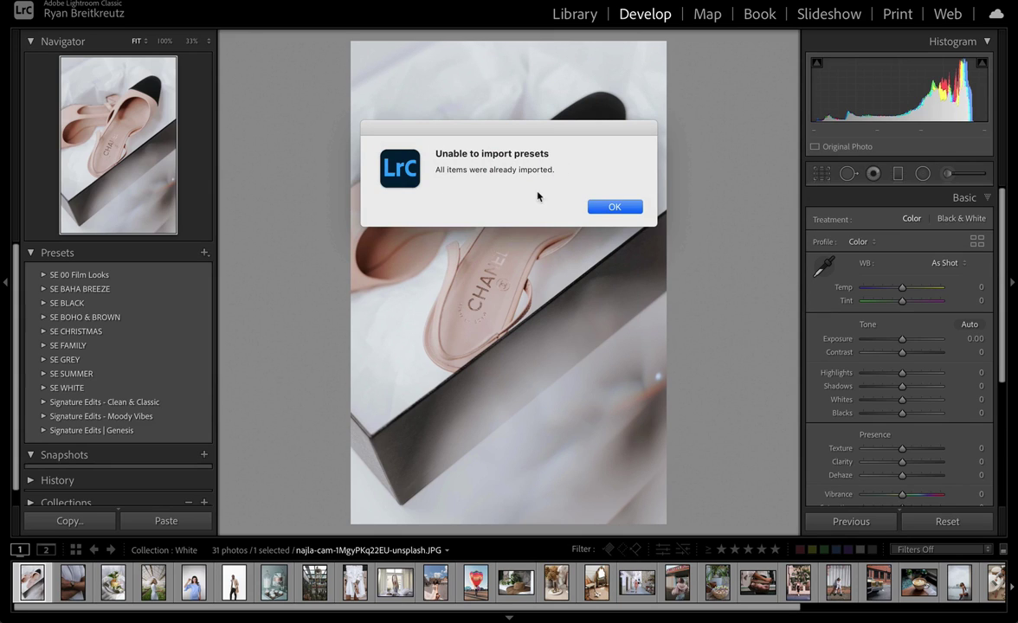
left_click(610, 207)
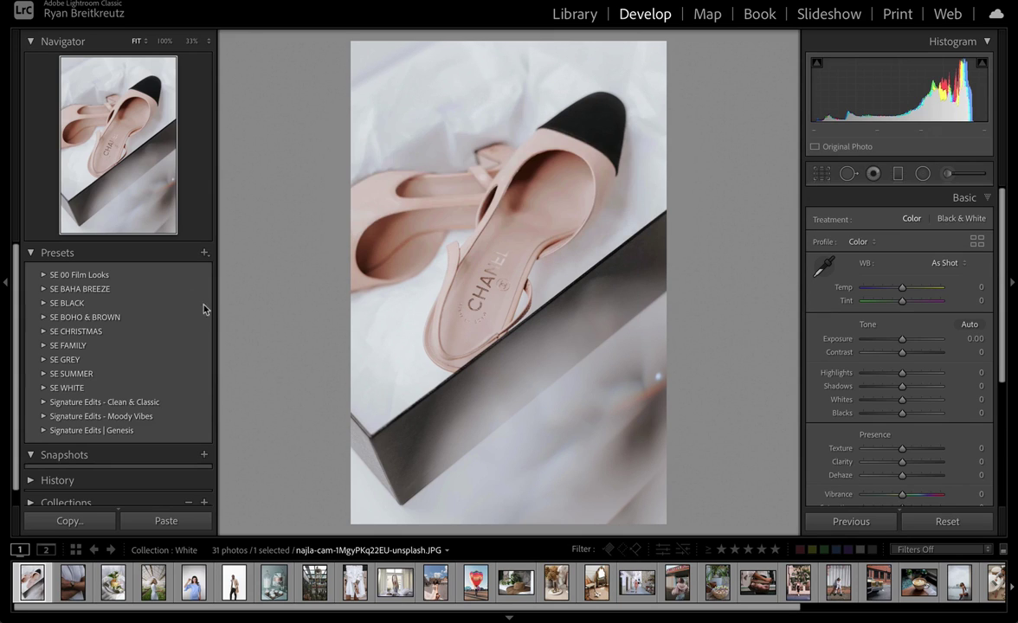
Step: Expand the SE WHITE preset group and try SE WHITE 01, 02 and 03 on the shoe photo
left_click(53, 390)
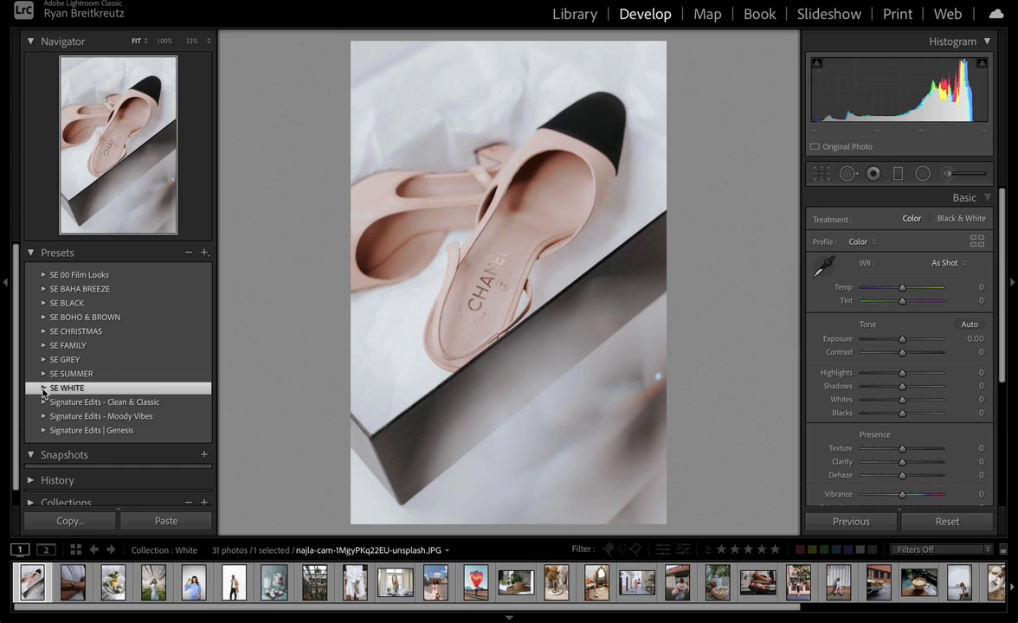
left_click(43, 392)
scroll(84, 372, "down", 3)
left_click(91, 314)
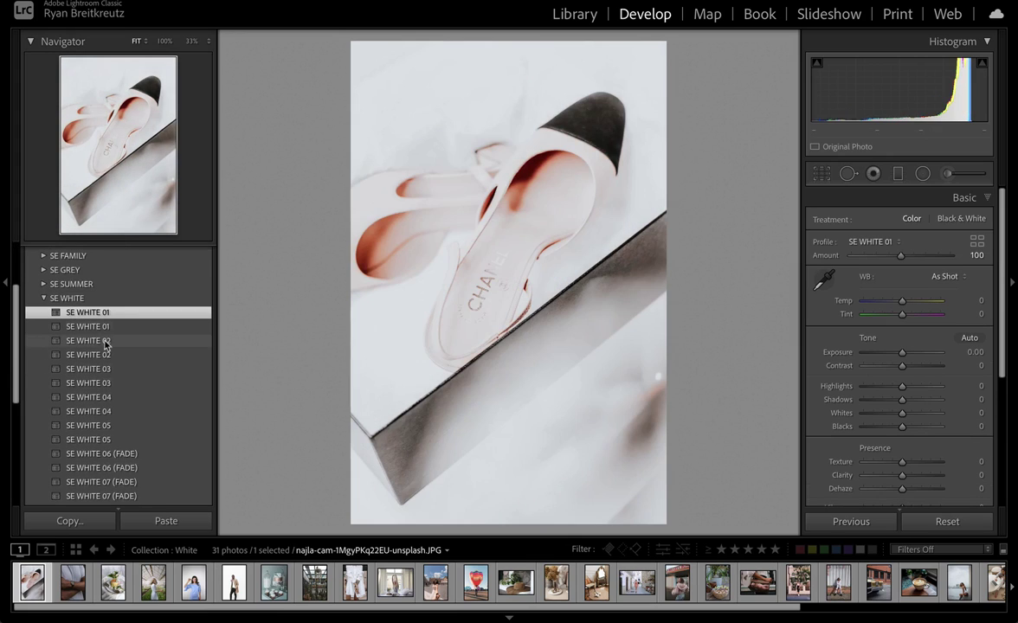
left_click(104, 343)
left_click(104, 382)
scroll(104, 383, "down", 2)
Step: Move on to the watch photo and scroll through the SE WHITE preset list
key("Right")
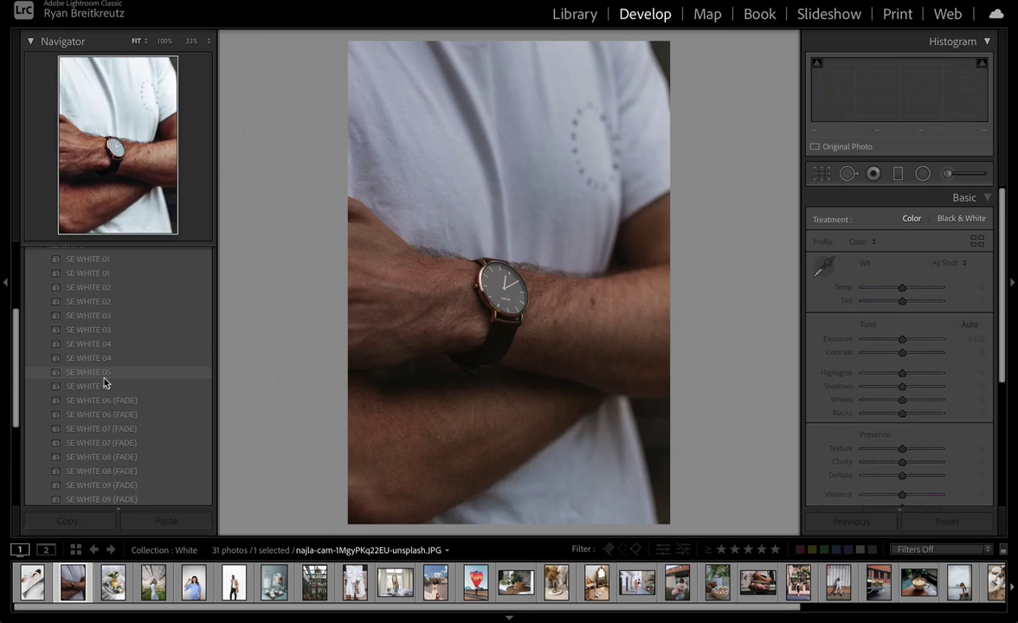
scroll(104, 381, "down", 3)
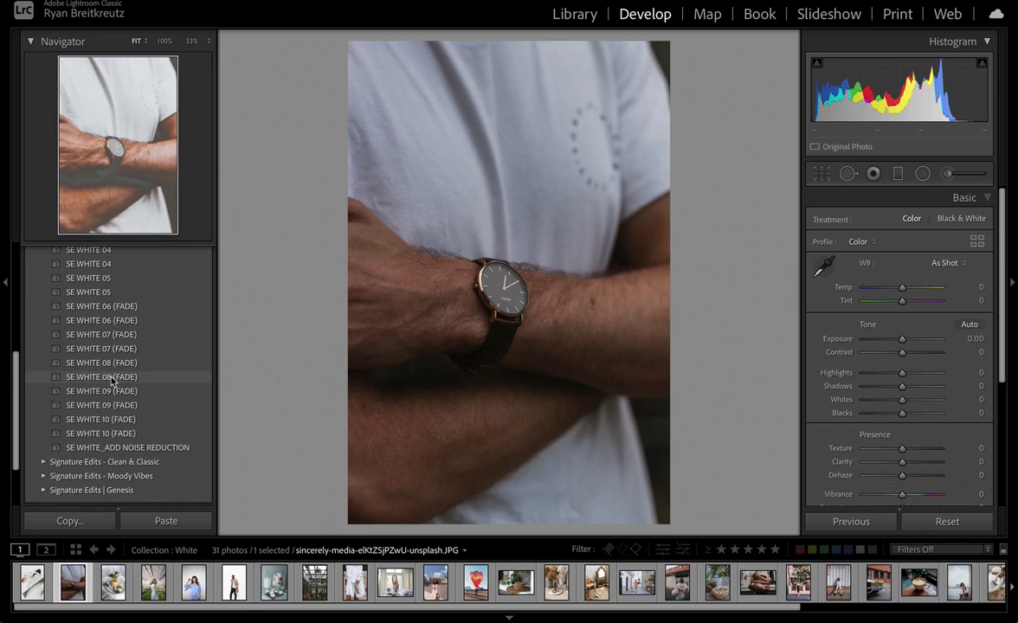
scroll(111, 381, "up", 5)
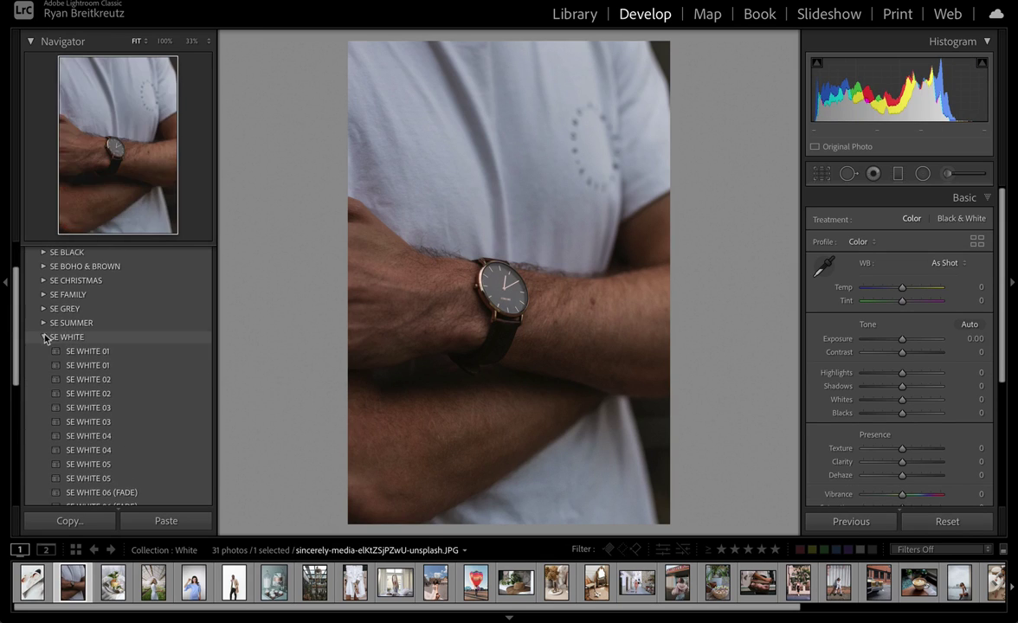
scroll(102, 316, "up", 2)
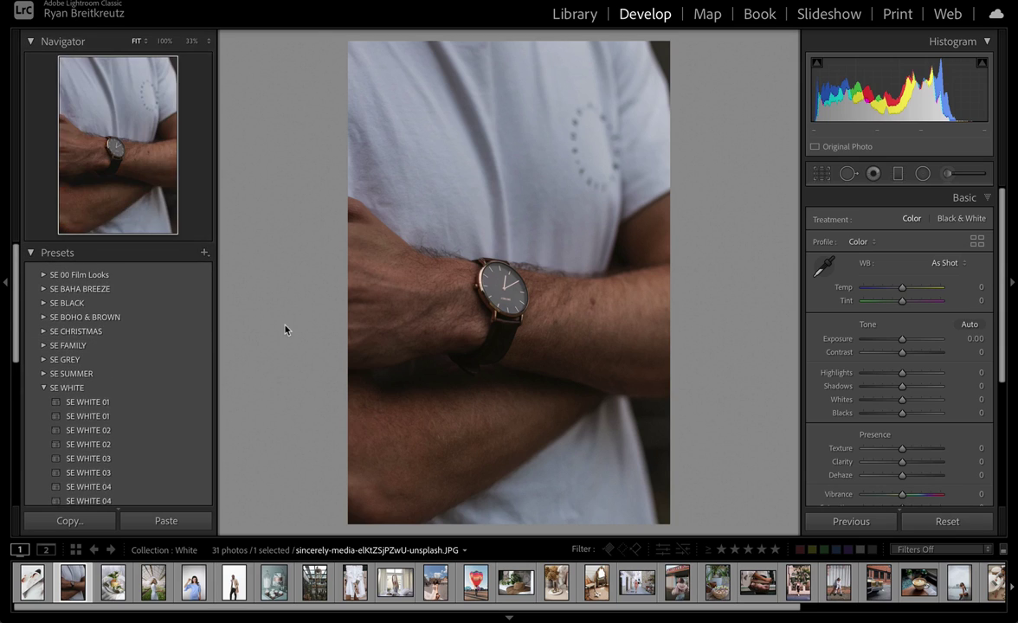
scroll(108, 407, "down", 2)
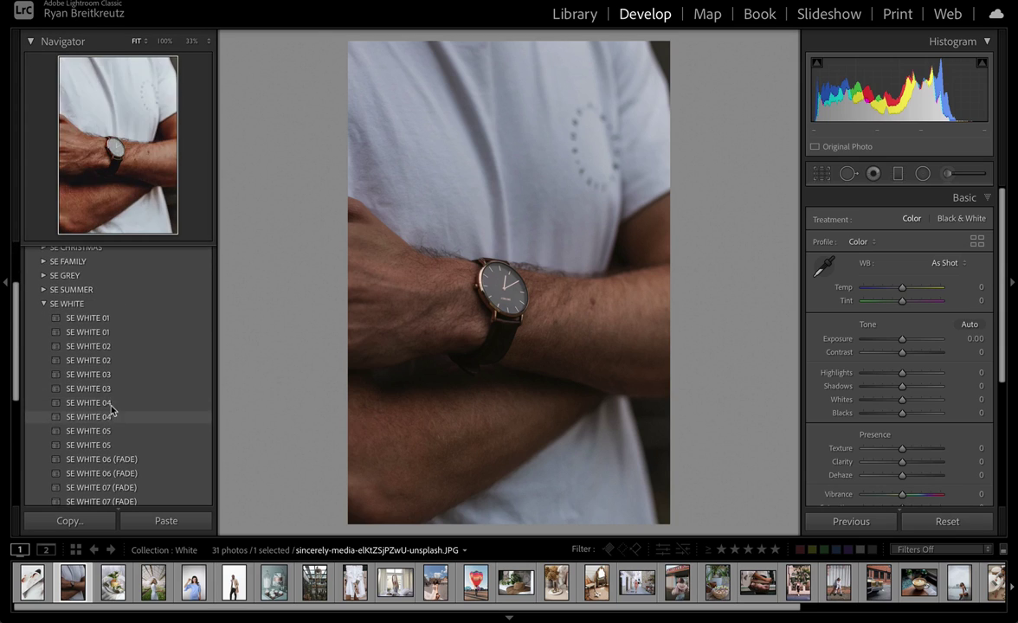
Step: Reveal the SE WHITE 01 preset file in Finder and shift the Finder window left
right_click(85, 332)
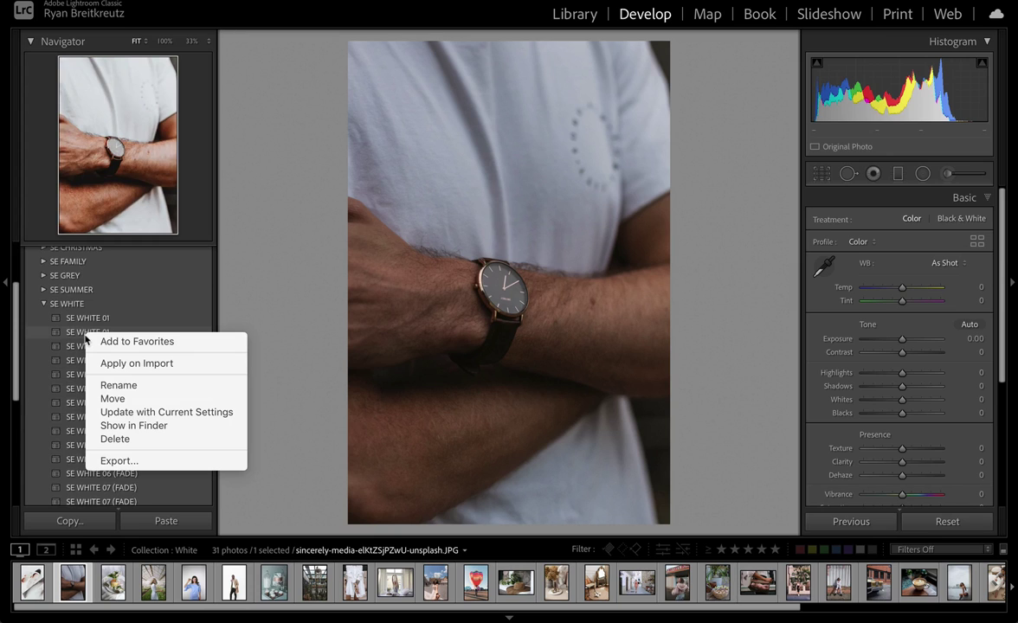
left_click(154, 432)
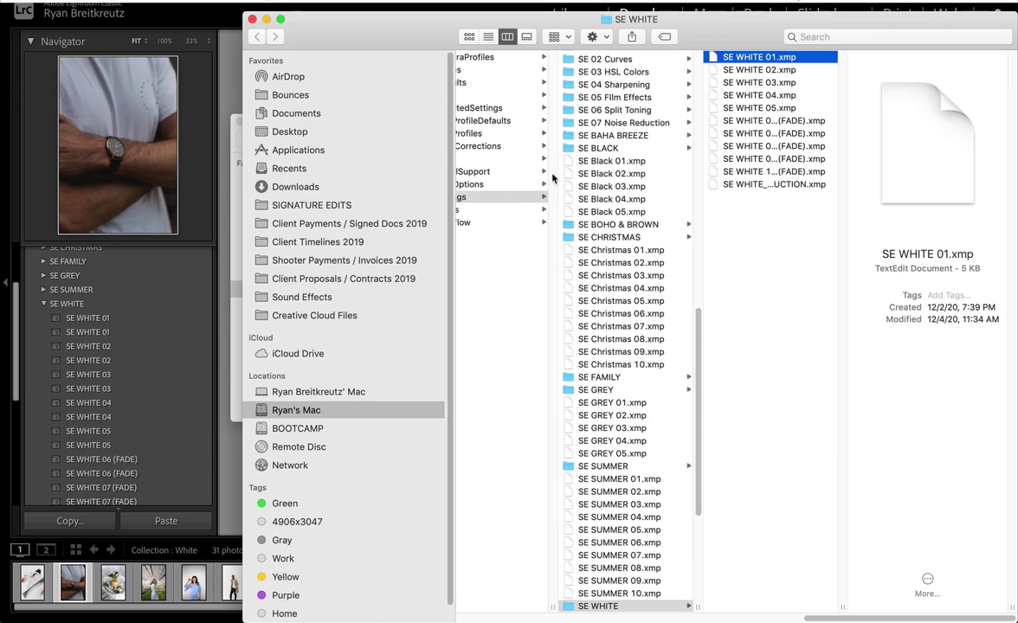
left_click_drag(307, 36, 211, 36)
Step: Browse Finder's columns to the SE WHITE folder inside CameraRaw Settings
scroll(485, 243, "left", 3)
scroll(648, 272, "left", 10)
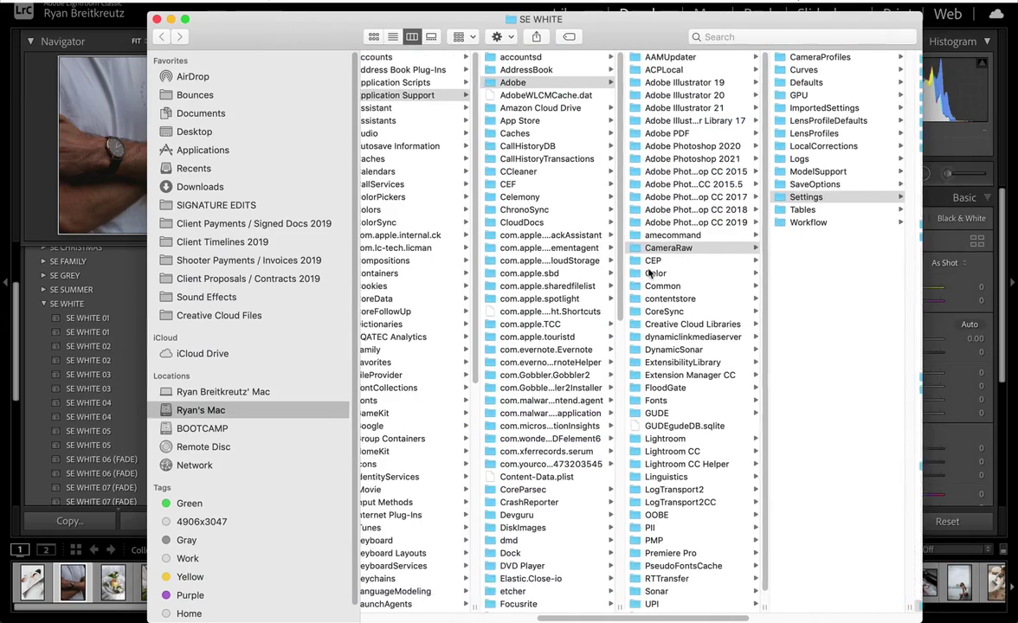
scroll(623, 260, "right", 6)
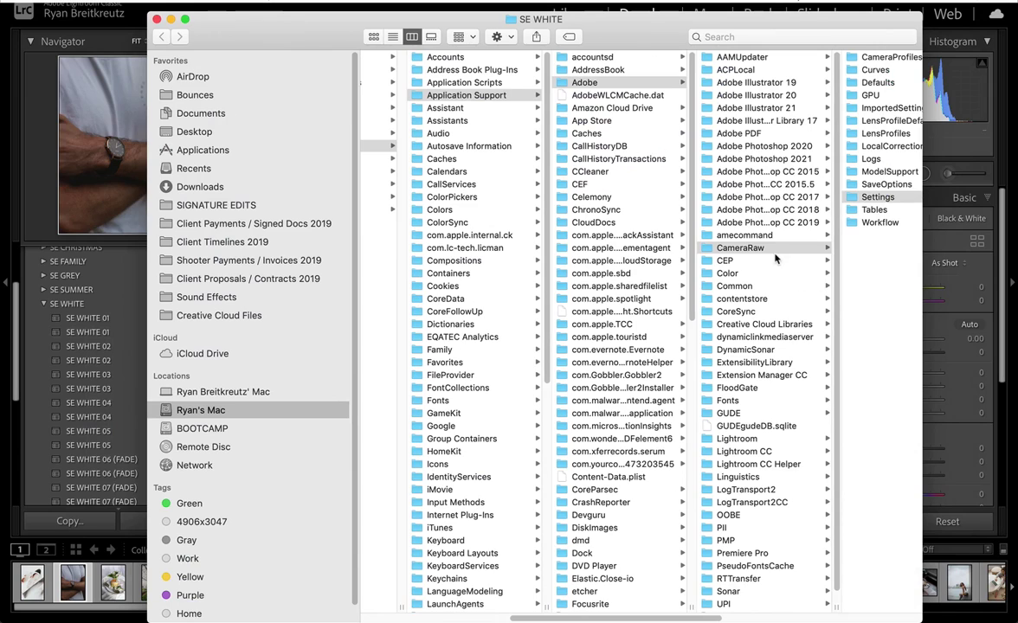
scroll(744, 251, "right", 3)
scroll(703, 201, "right", 5)
scroll(703, 205, "right", 4)
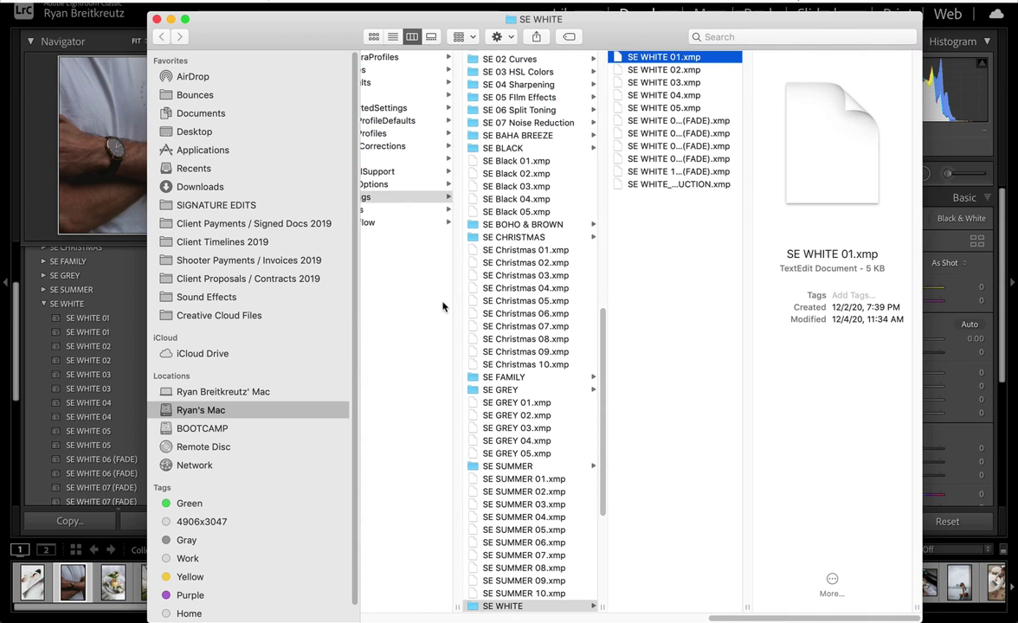
scroll(510, 222, "down", 5)
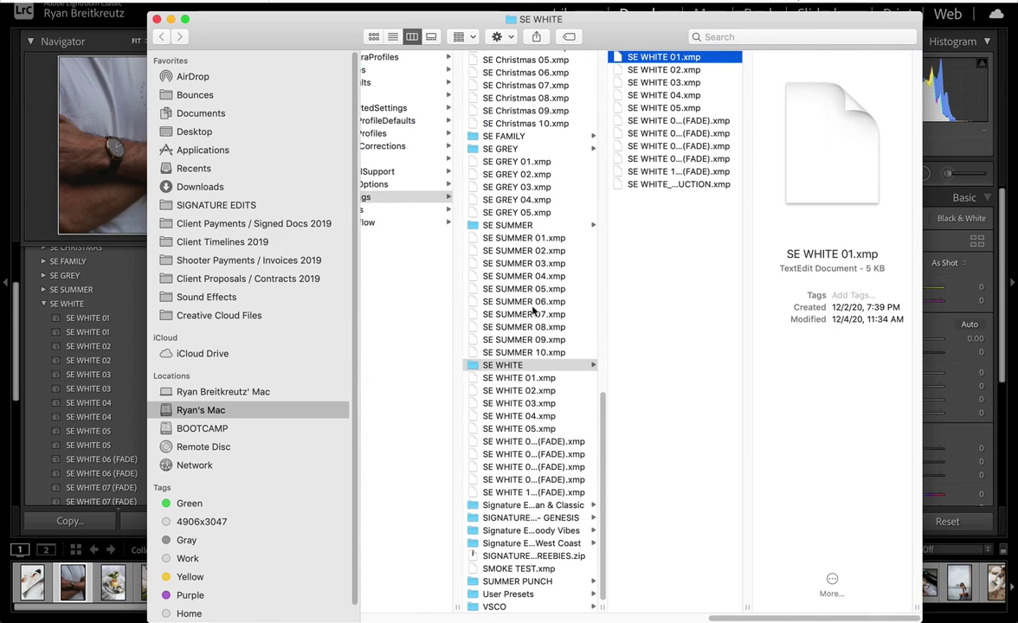
scroll(529, 295, "up", 10)
scroll(529, 295, "down", 10)
Step: Place the Downloads Finder window beside the SE WHITE window and select Lightroom Preset XMPs
mouse_move(3, 231)
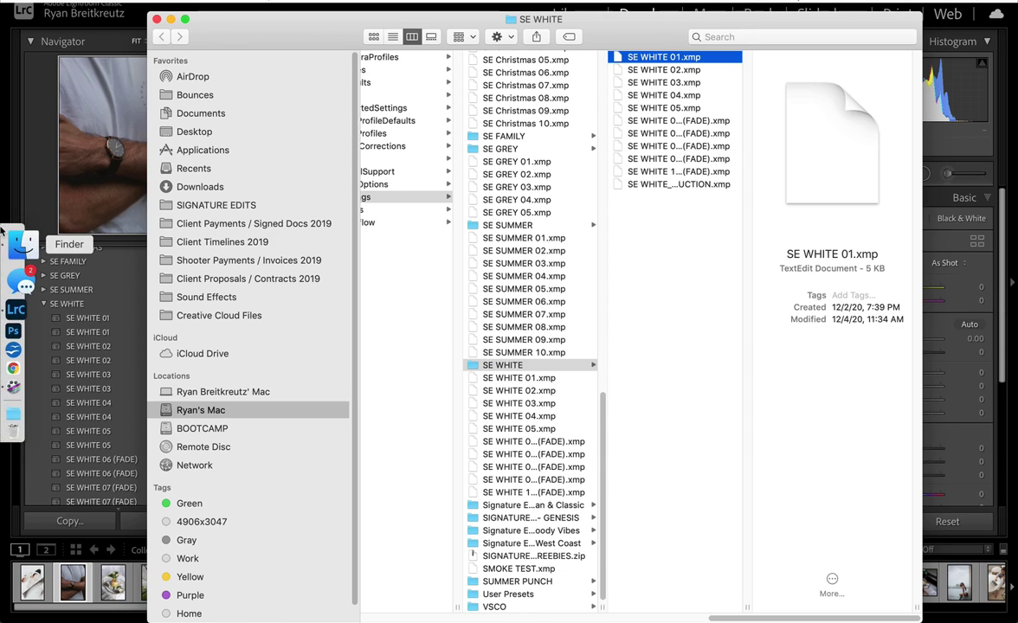
key("ctrl+Up")
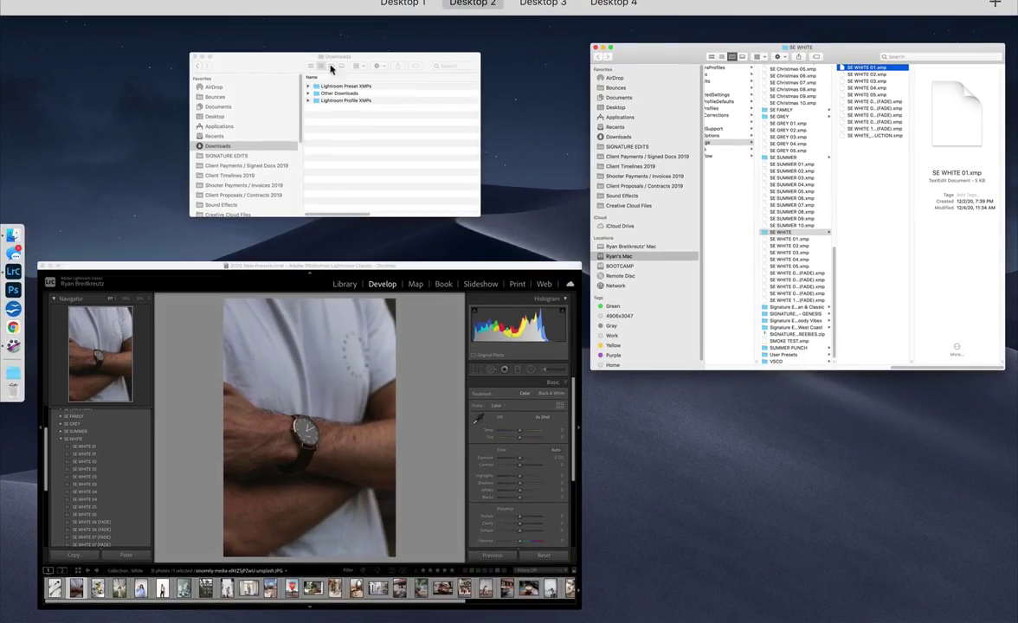
left_click(346, 186)
left_click_drag(382, 131, 753, 19)
left_click(878, 71)
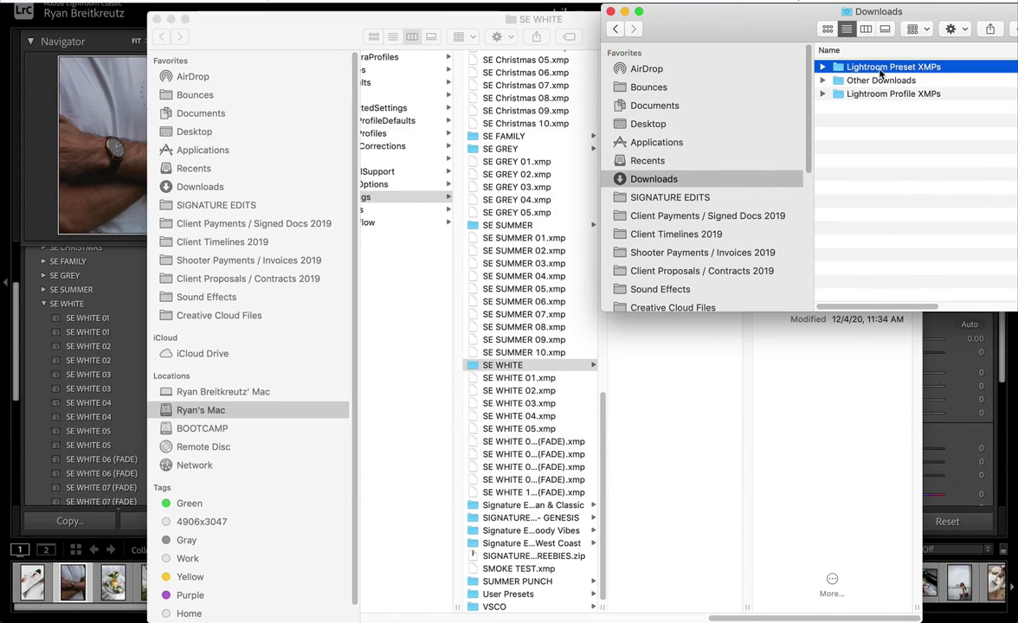
Step: Rename Lightroom Preset XMPs to 'White Presets - Signature Edits' and drag it into the Settings folder
left_click(879, 69)
left_click(916, 67)
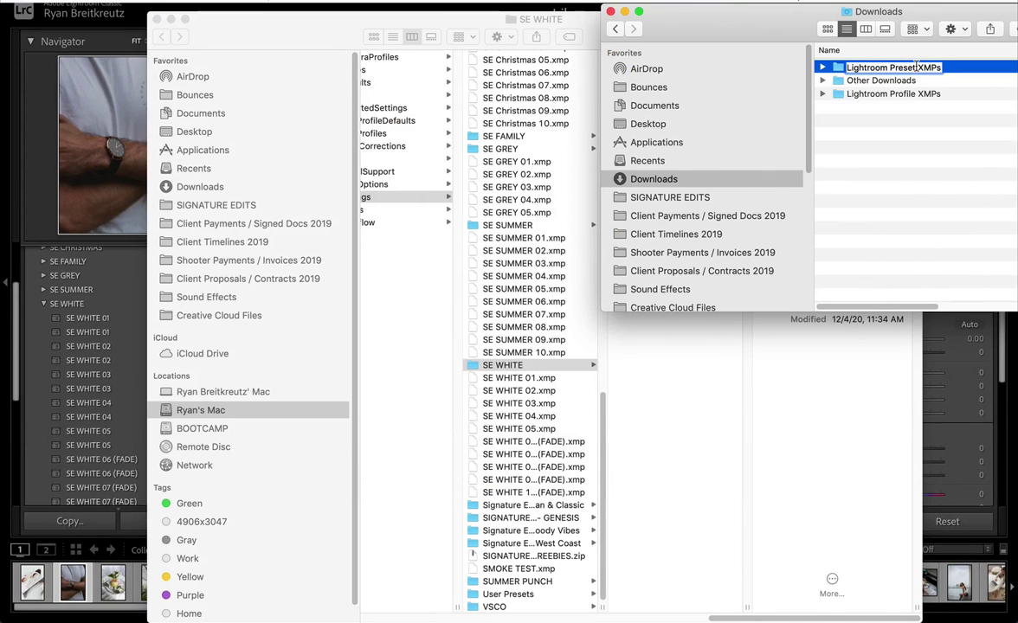
key("super+a")
type("White Presets - Signature Edits")
key("Return")
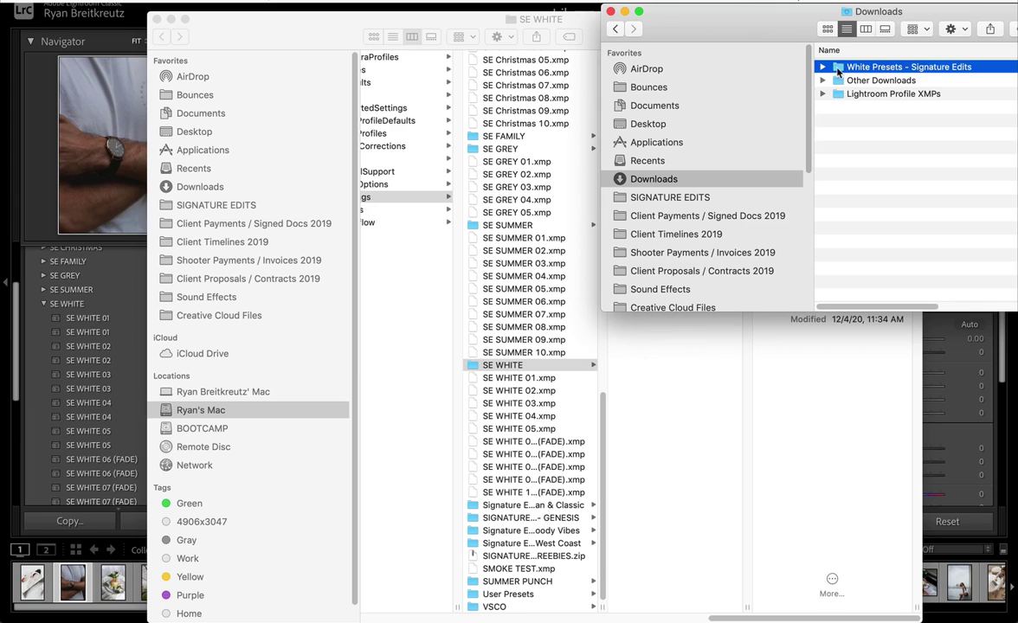
mouse_move(838, 72)
left_mouse_down()
mouse_move(836, 180)
mouse_move(467, 298)
mouse_move(502, 285)
mouse_move(502, 296)
left_mouse_up()
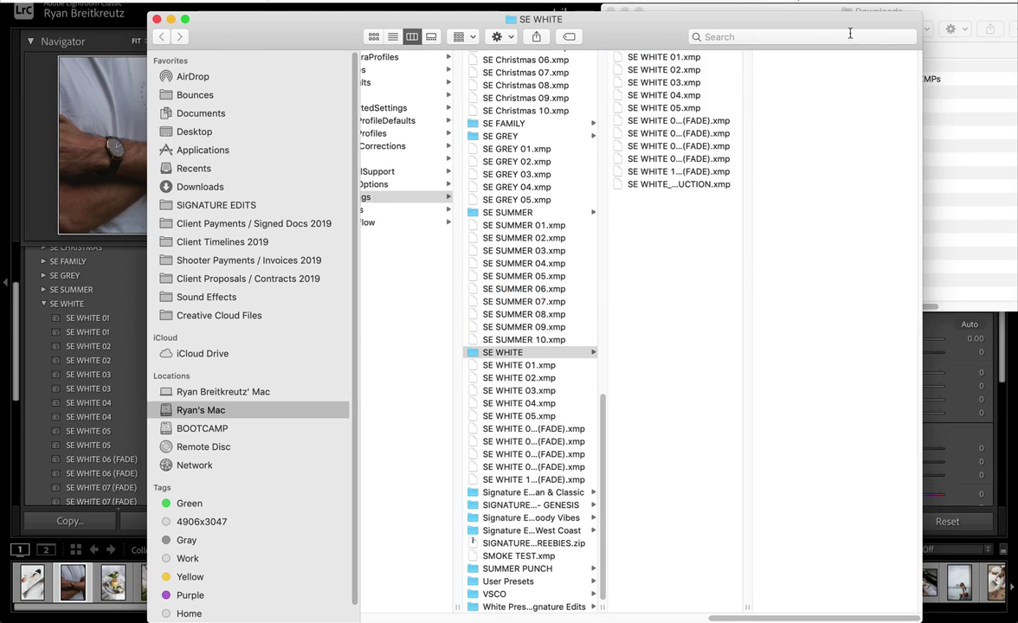
Step: Open Lightroom Profile XMPs in Downloads and select all ten profile files
left_click(857, 7)
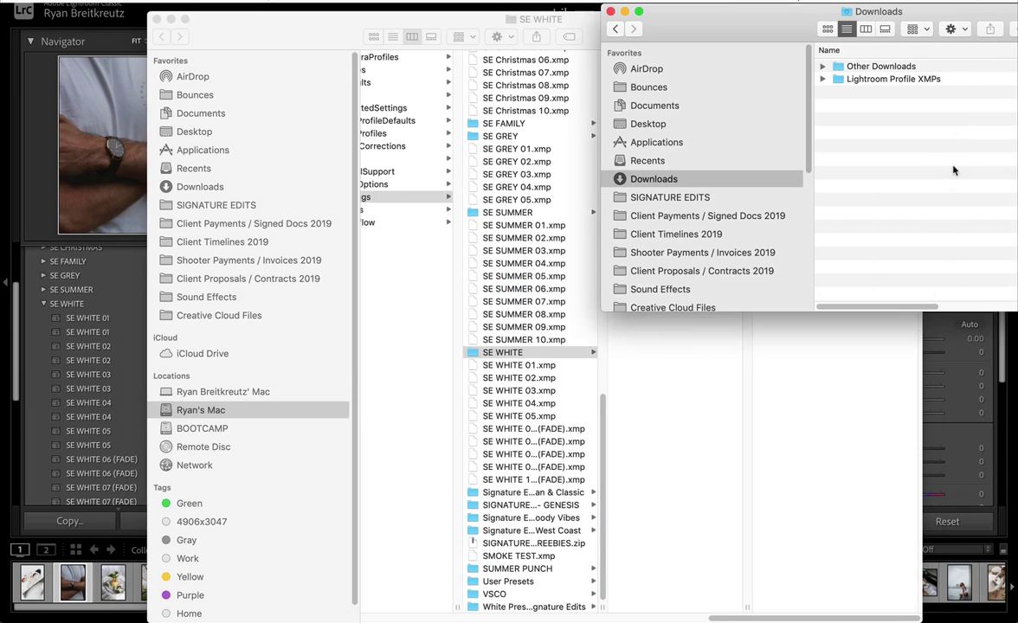
left_click(857, 80)
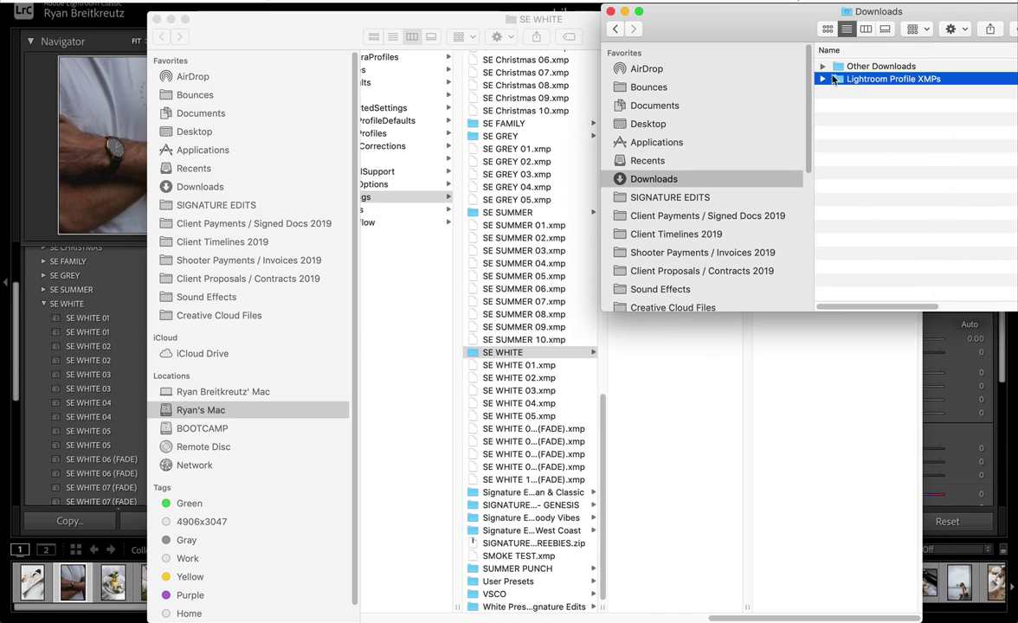
double_click(842, 81)
key("super+a")
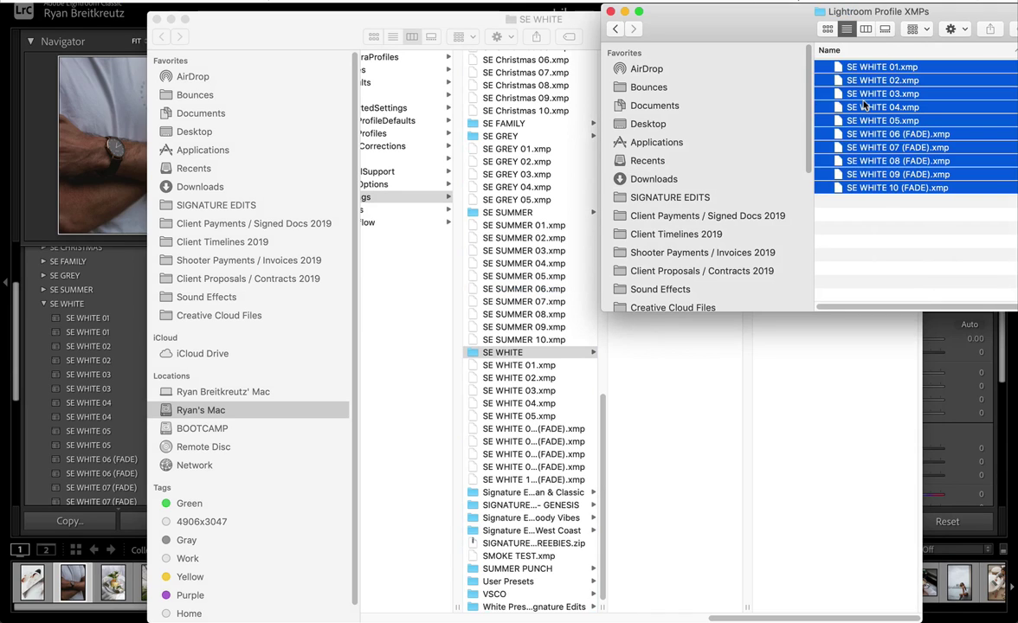
Step: Move the files into the Settings folder, applying Replace to all duplicates
key("super+grave")
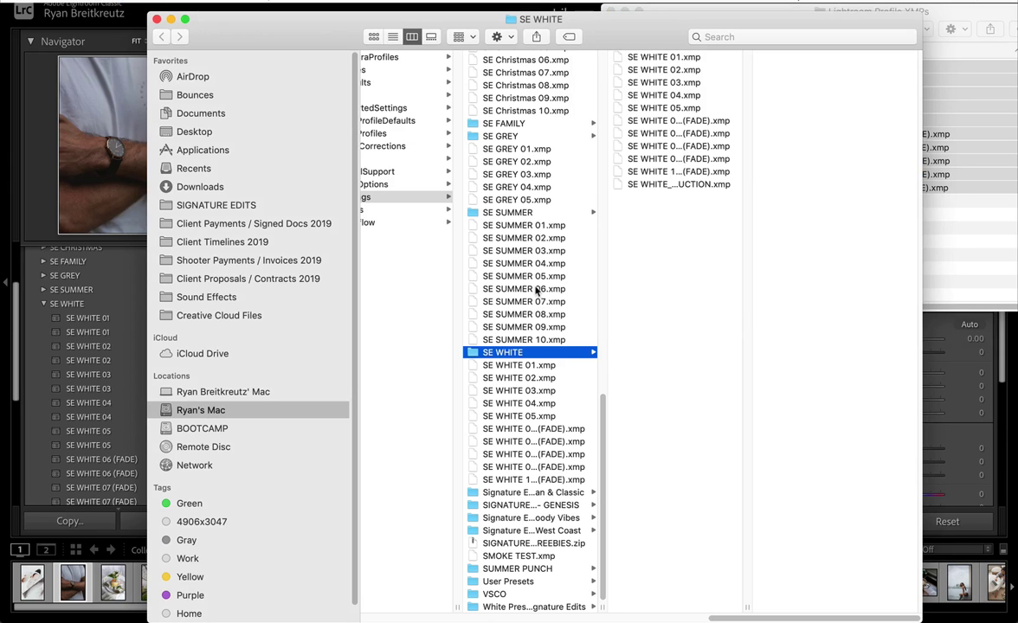
left_click(518, 301)
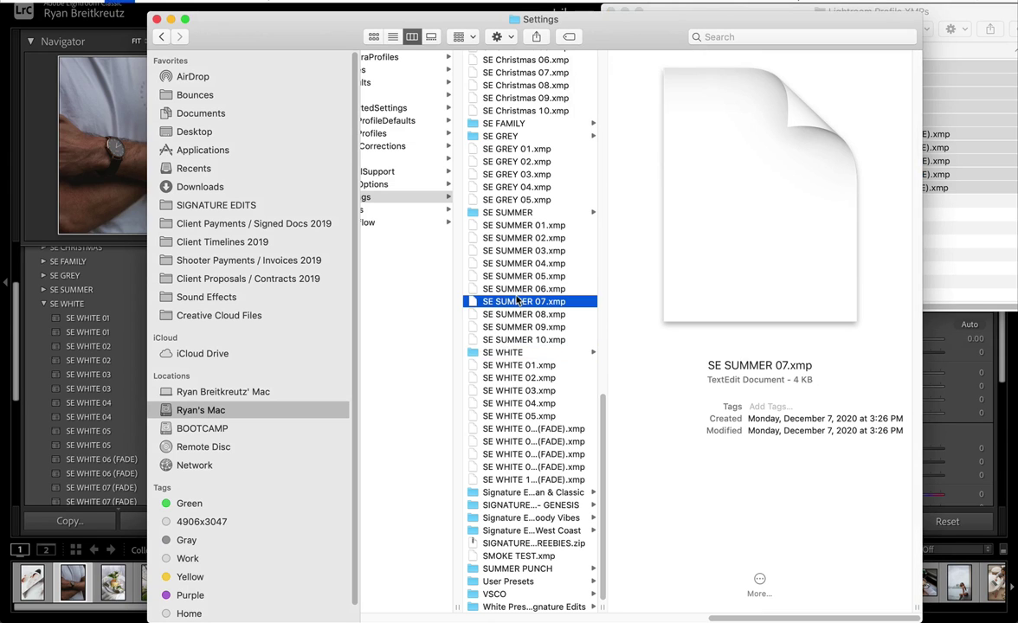
key("super+alt+v")
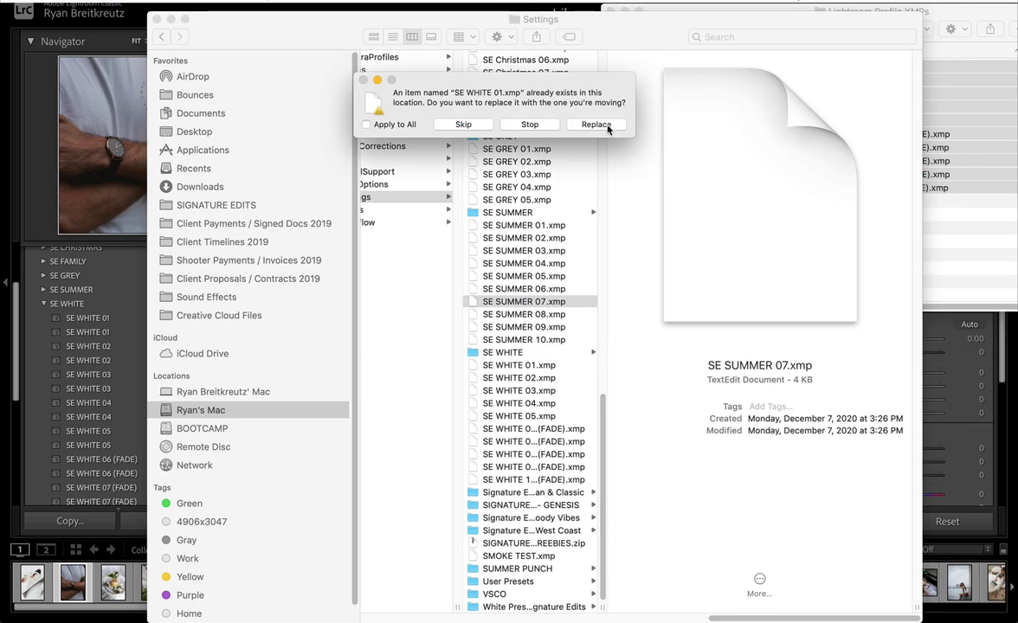
left_click(365, 125)
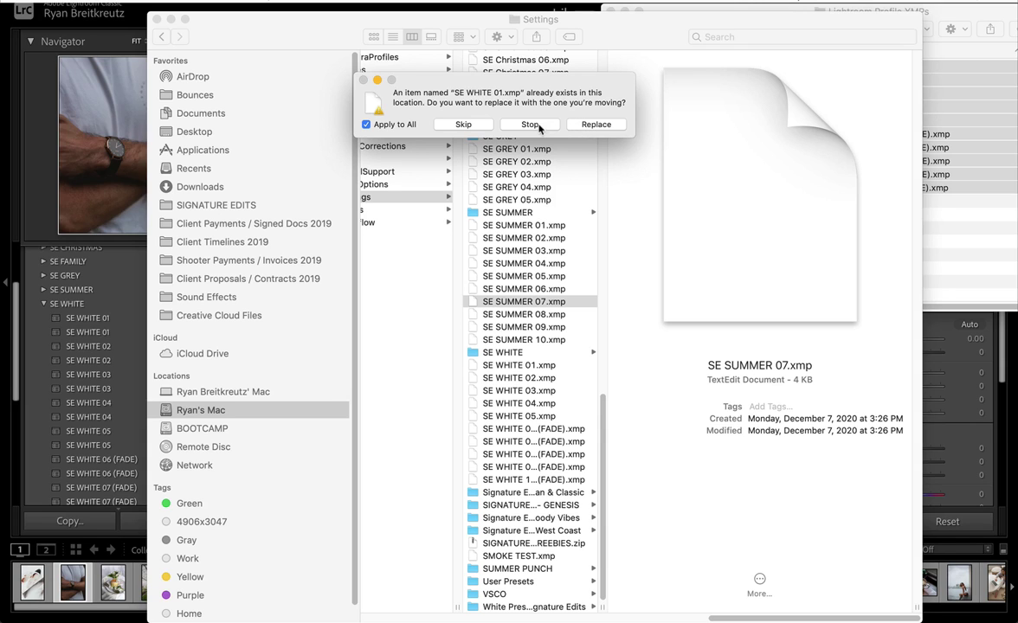
left_click(597, 125)
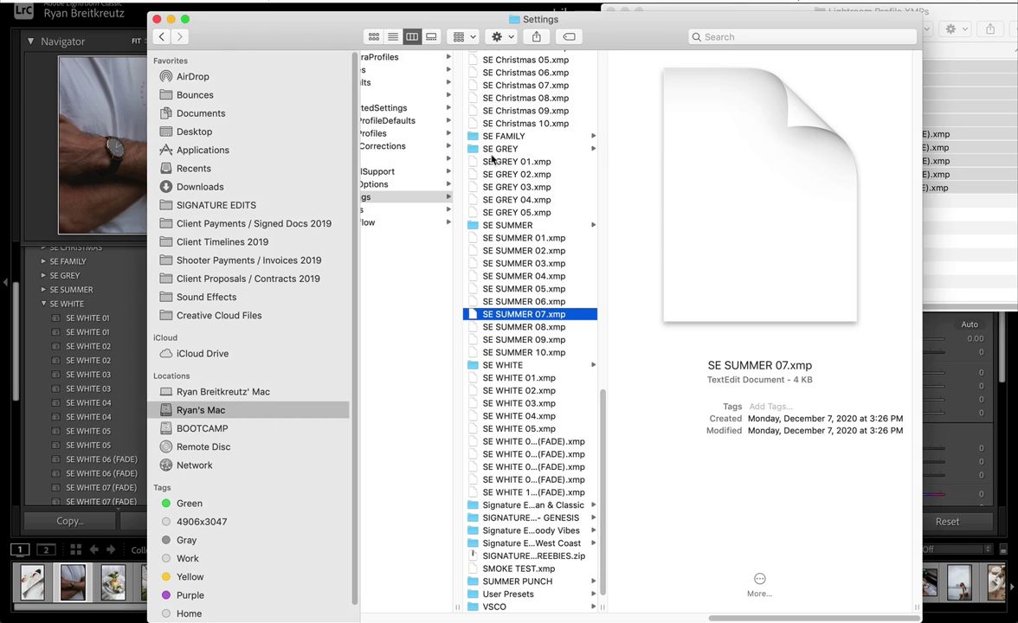
Step: Quit Lightroom Classic from its application menu and relaunch it from the Dock
left_click(110, 34)
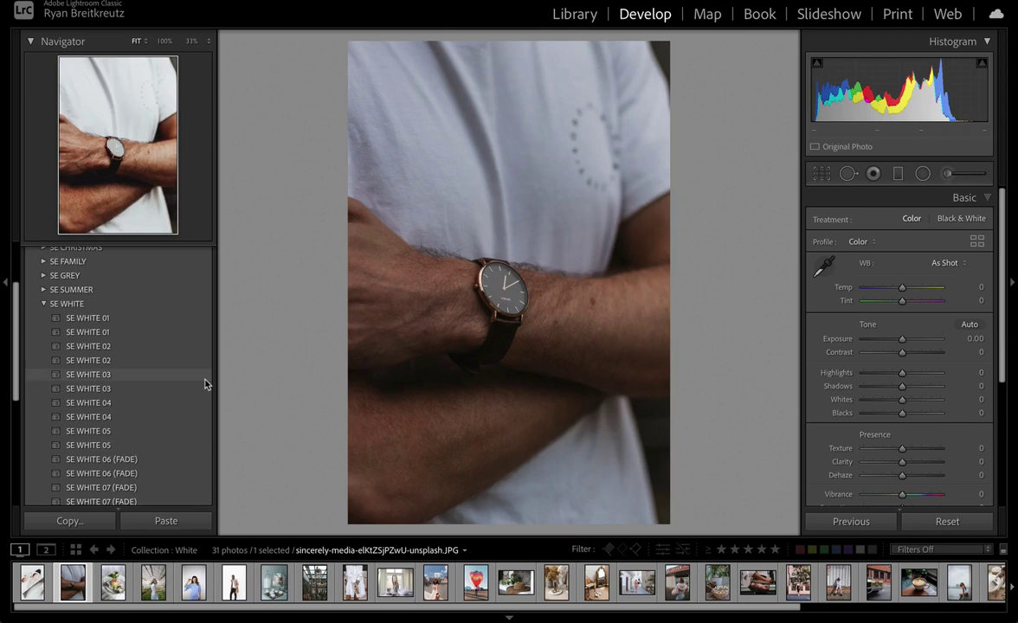
left_click(65, 7)
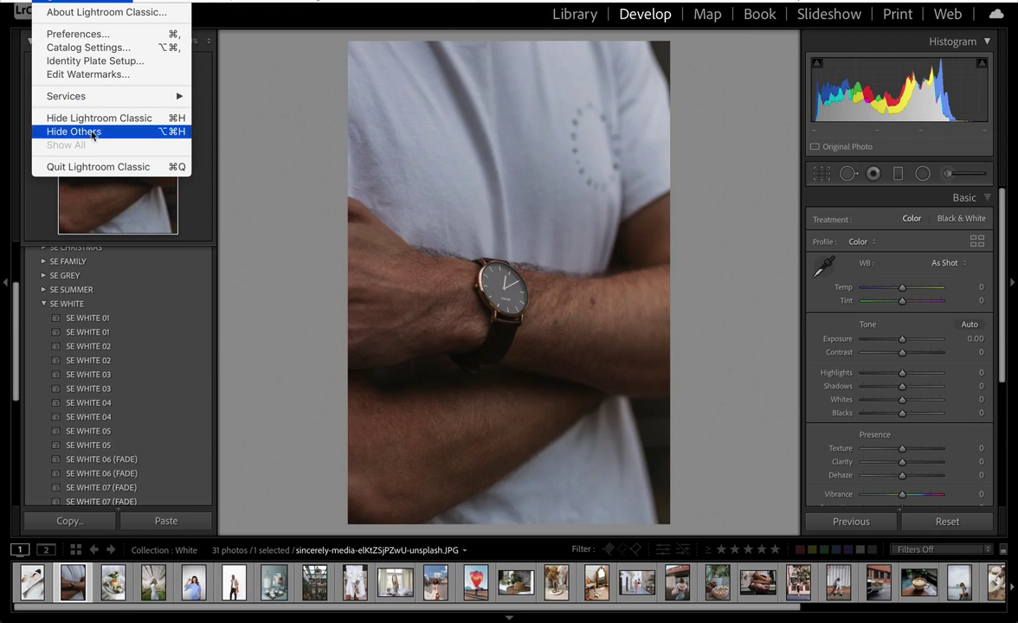
left_click(84, 170)
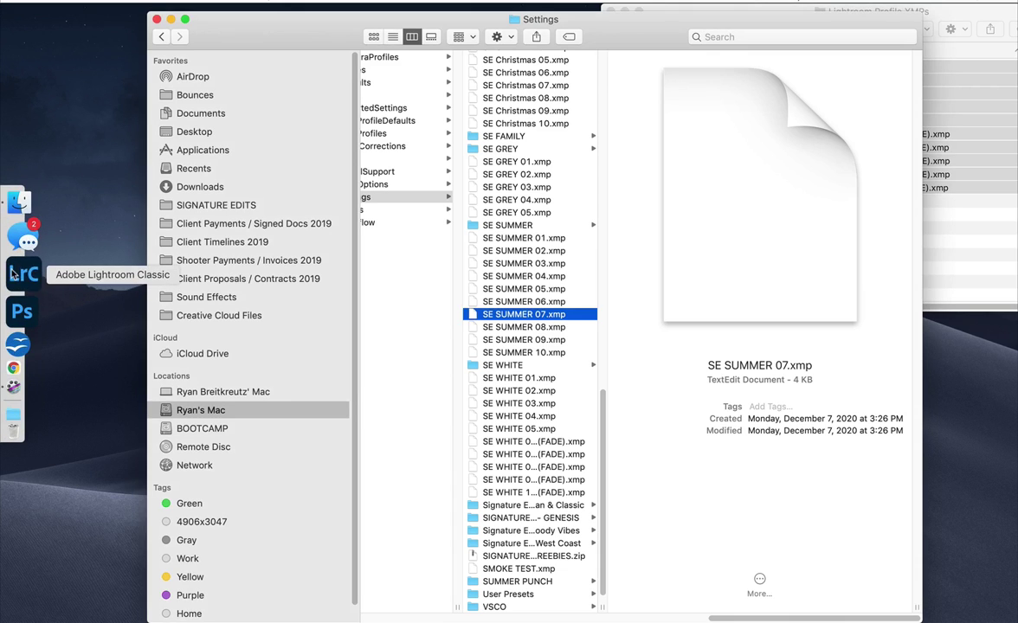
left_click(12, 274)
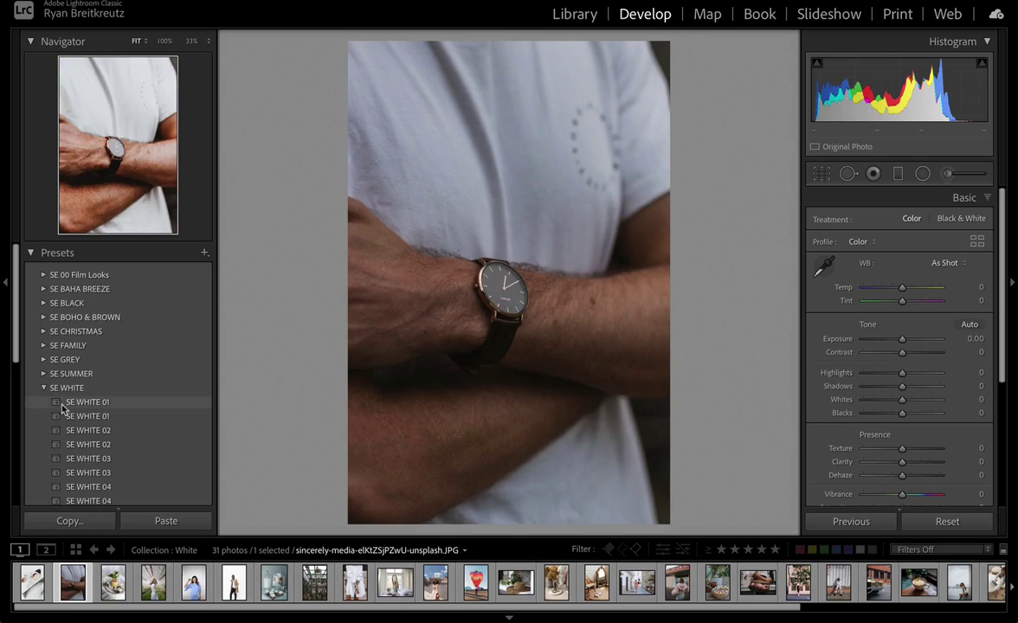
Step: Apply SE WHITE 03 to the watch photo, then try SE WHITE 03 and 01 on the pancake photo
scroll(102, 285, "down", 3)
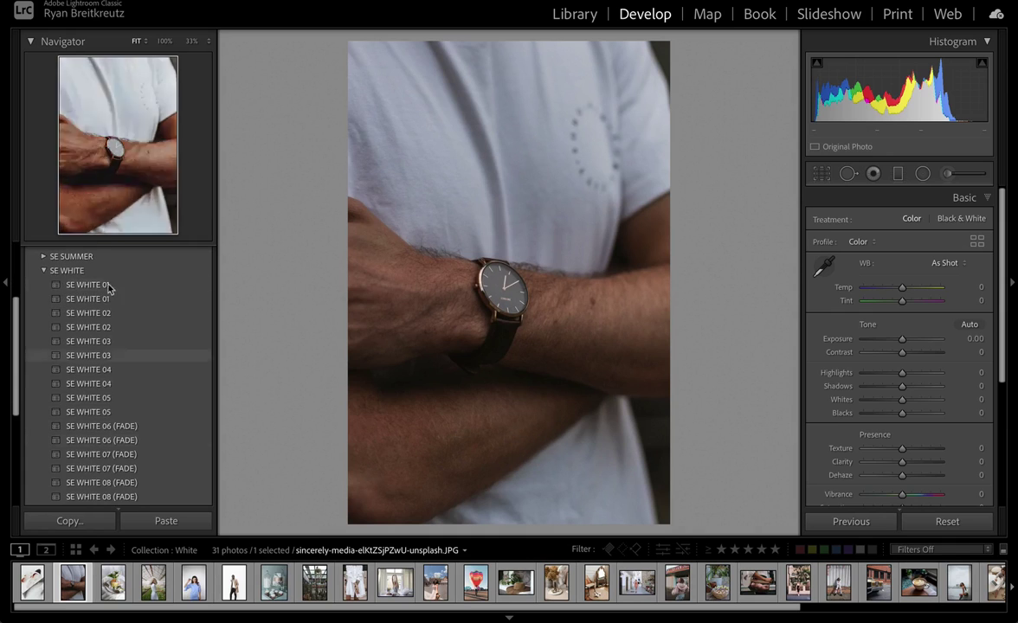
left_click(153, 351)
key("Right")
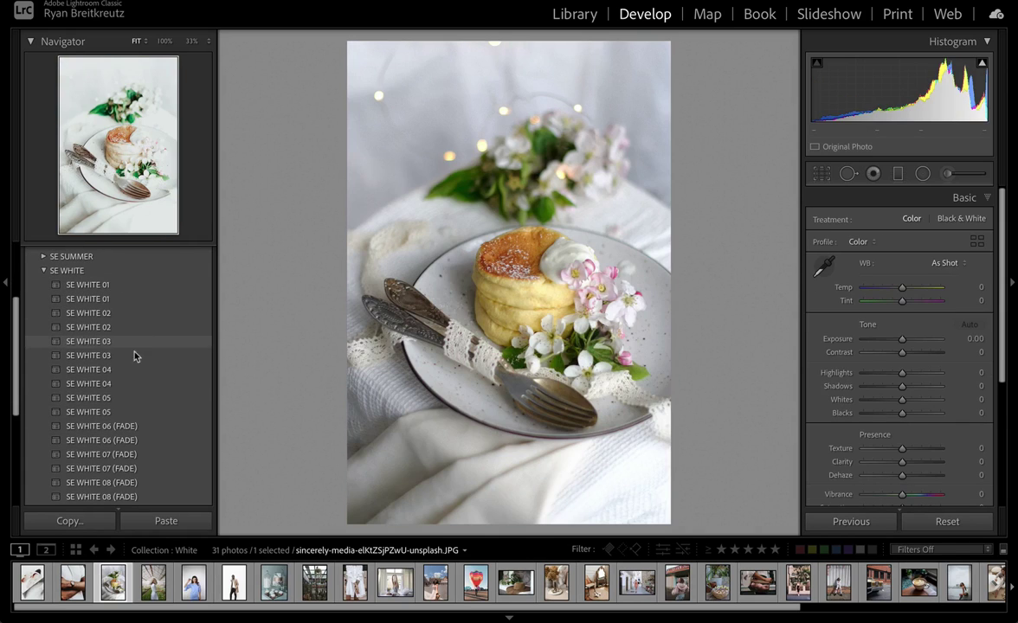
left_click(133, 356)
left_click(104, 287)
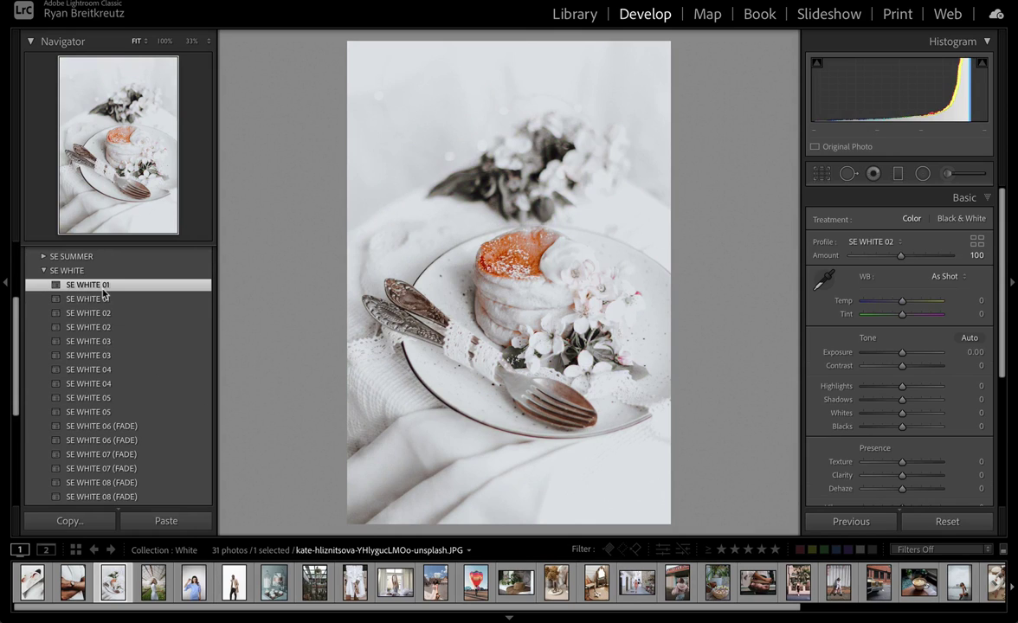
Step: On the greenhouse photo, compare SE WHITE 02, 03 and 05, settling on SE WHITE 01
key("Right")
left_click(103, 313)
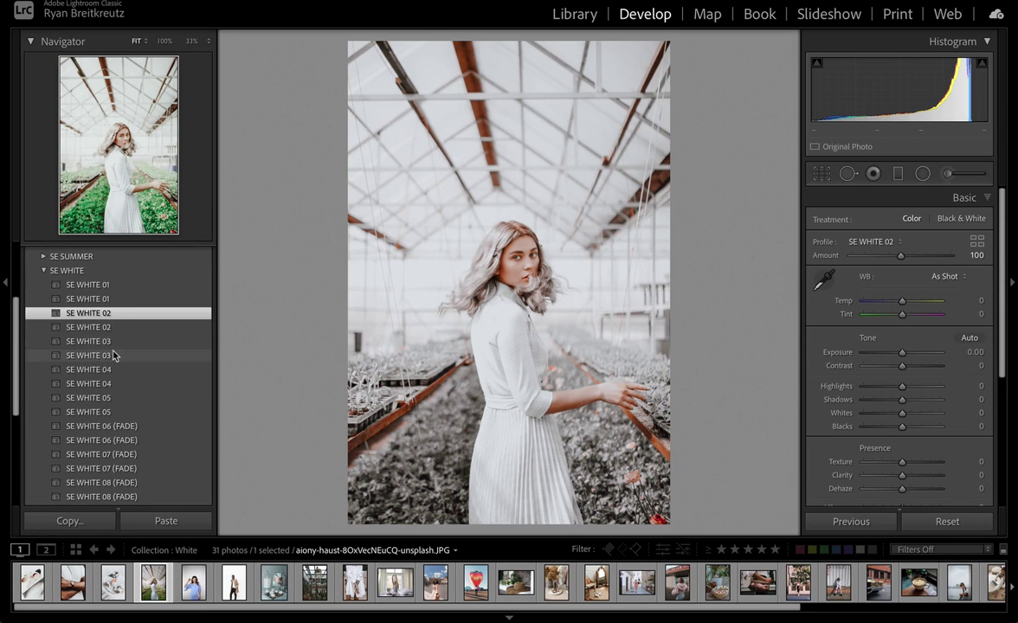
left_click(113, 356)
left_click(97, 397)
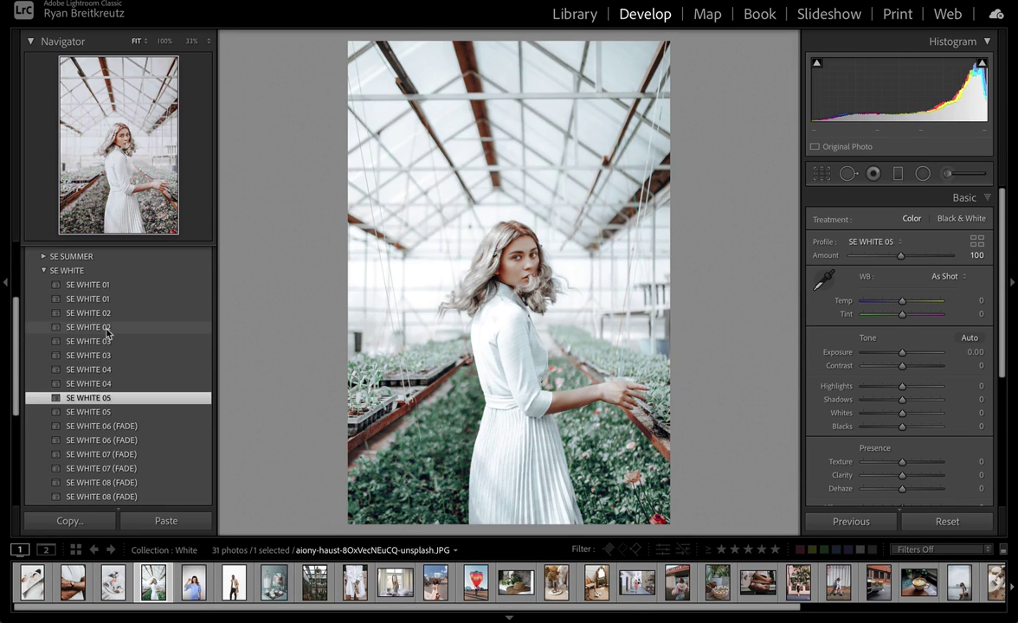
left_click(105, 328)
left_click(104, 299)
Step: Try SE WHITE 01–03 on the lollipop photo and SE WHITE 01, 02, 04 on the man photo
key("Right")
left_click(105, 285)
left_click(108, 327)
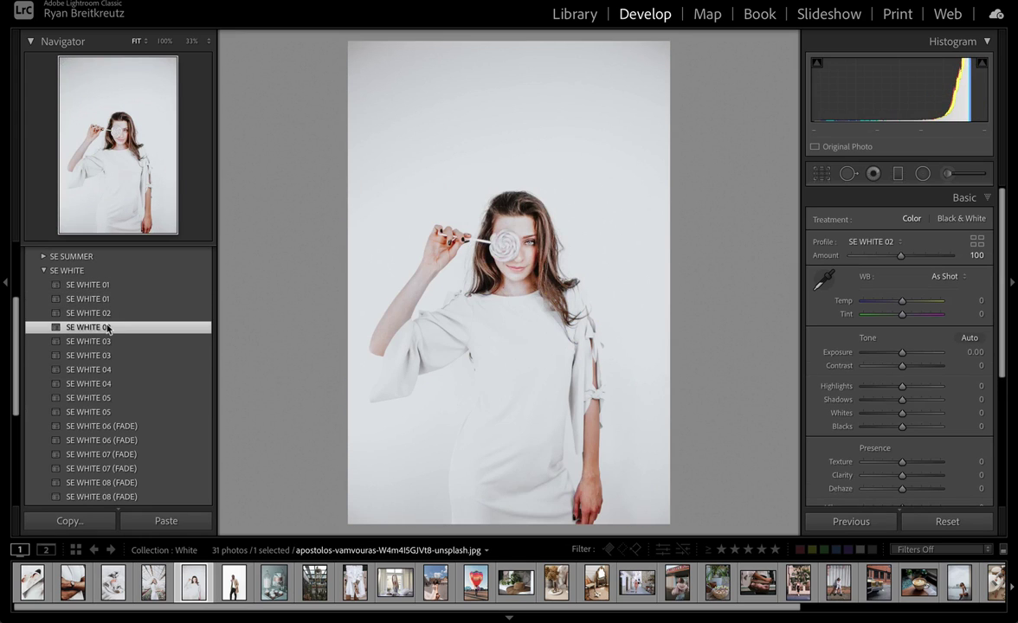
left_click(112, 353)
key("Right")
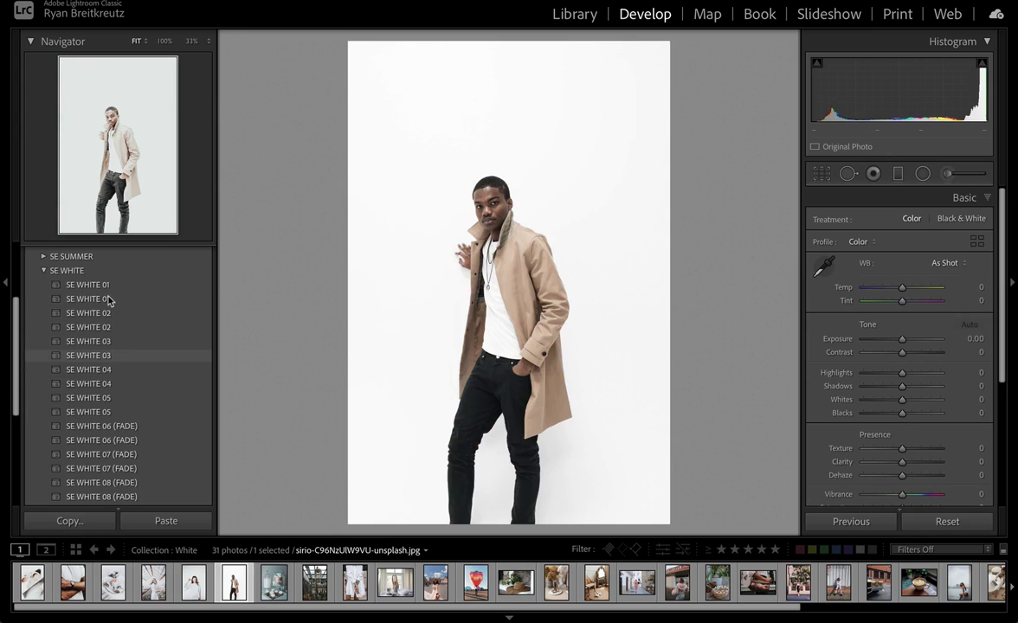
left_click(108, 298)
left_click(108, 327)
left_click(117, 370)
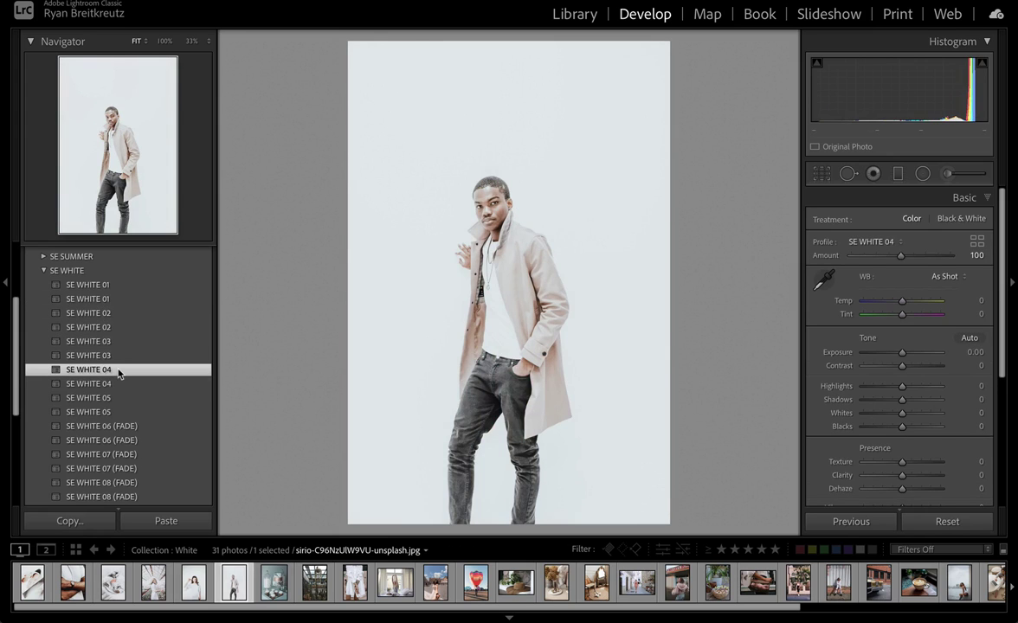
Step: Cycle the cake photo through SE WHITE 02, 01, 03, 04, ending on SE WHITE 05
key("Right")
left_click(108, 327)
left_click(108, 298)
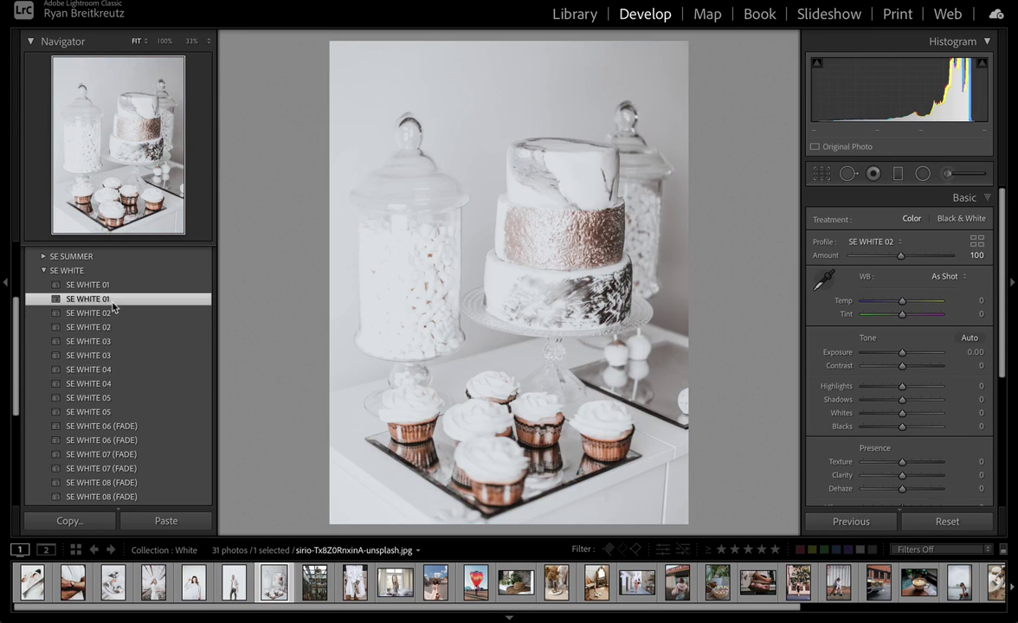
left_click(116, 355)
left_click(117, 369)
left_click(115, 398)
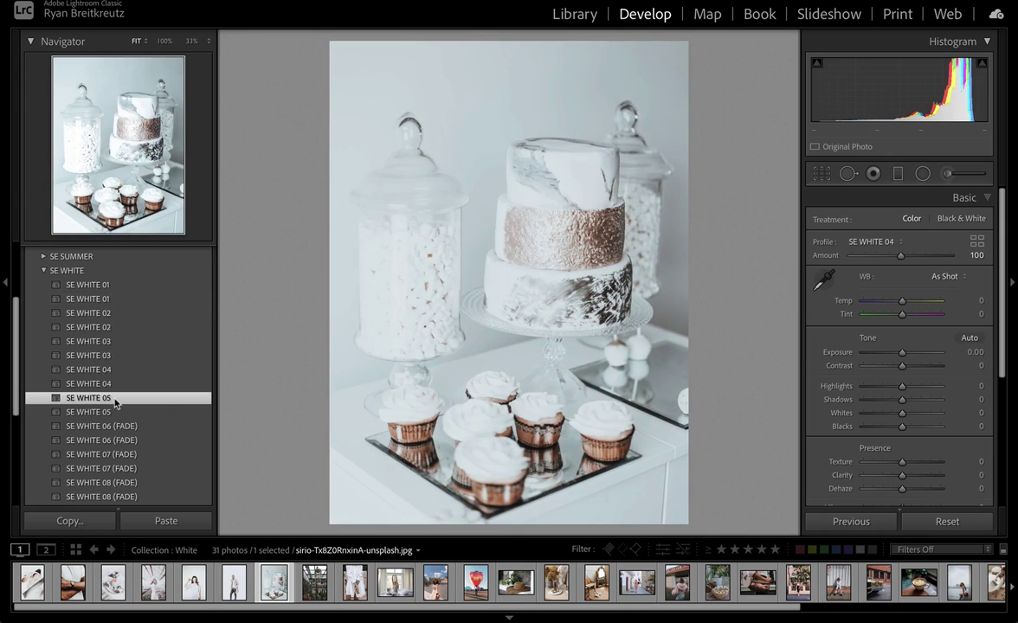
Step: Try SE WHITE 04 and 02 on the cactus photo, finishing with SE WHITE 01
key("Right")
left_click(113, 383)
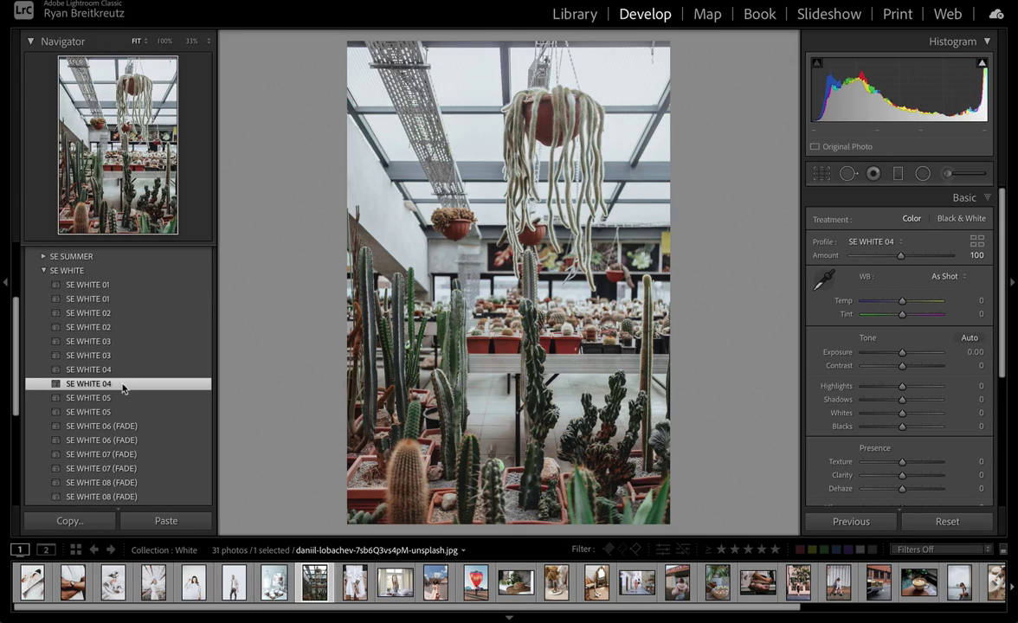
left_click(119, 317)
left_click(107, 288)
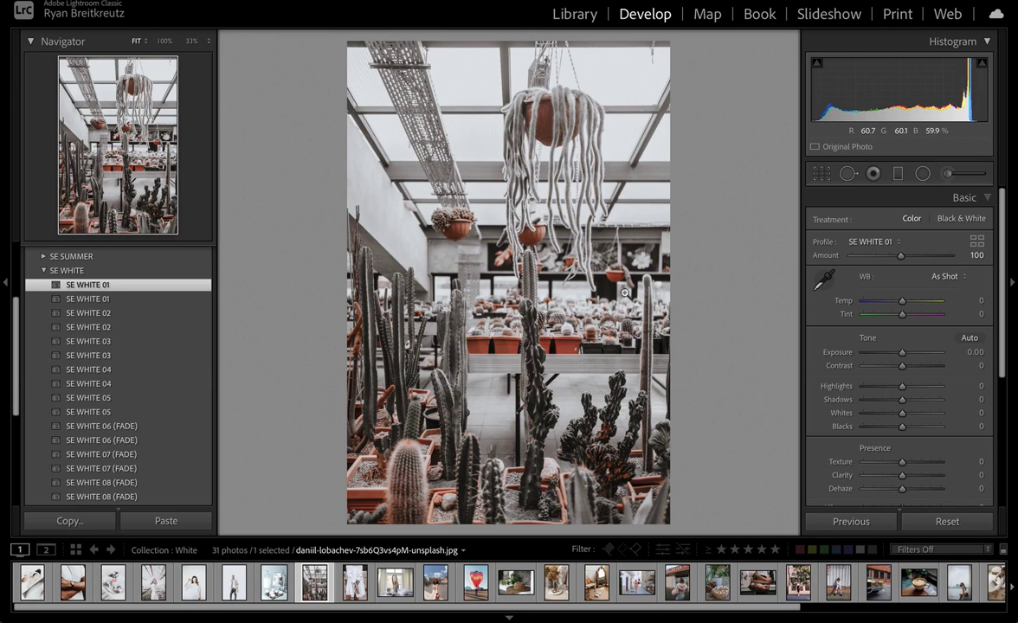
Step: Warm the cactus photo slightly, then give the balloon photo SE WHITE 01 with Temp -18
left_click(903, 303)
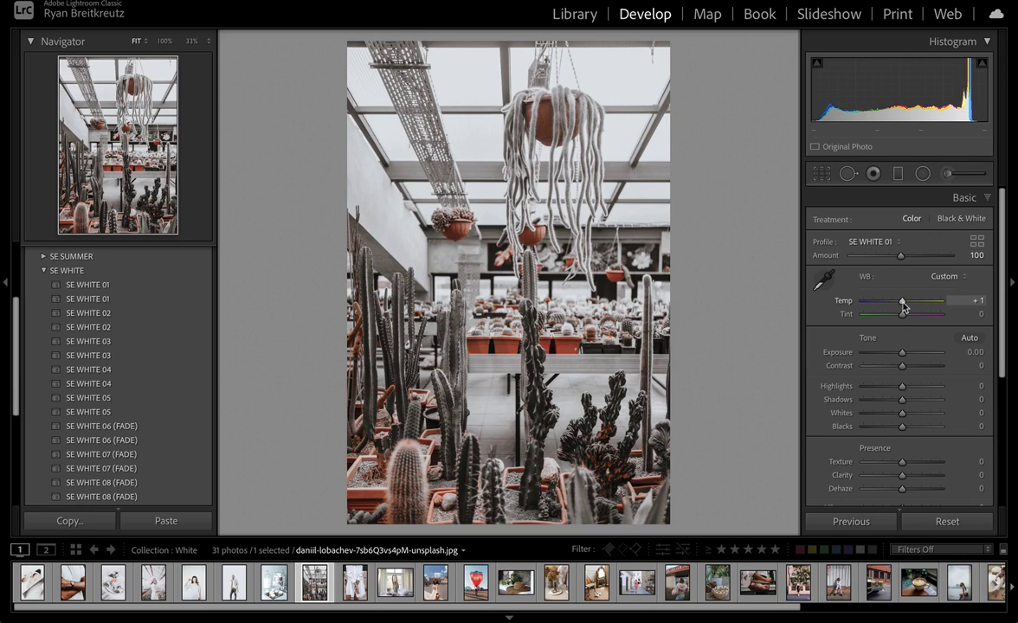
key("Right")
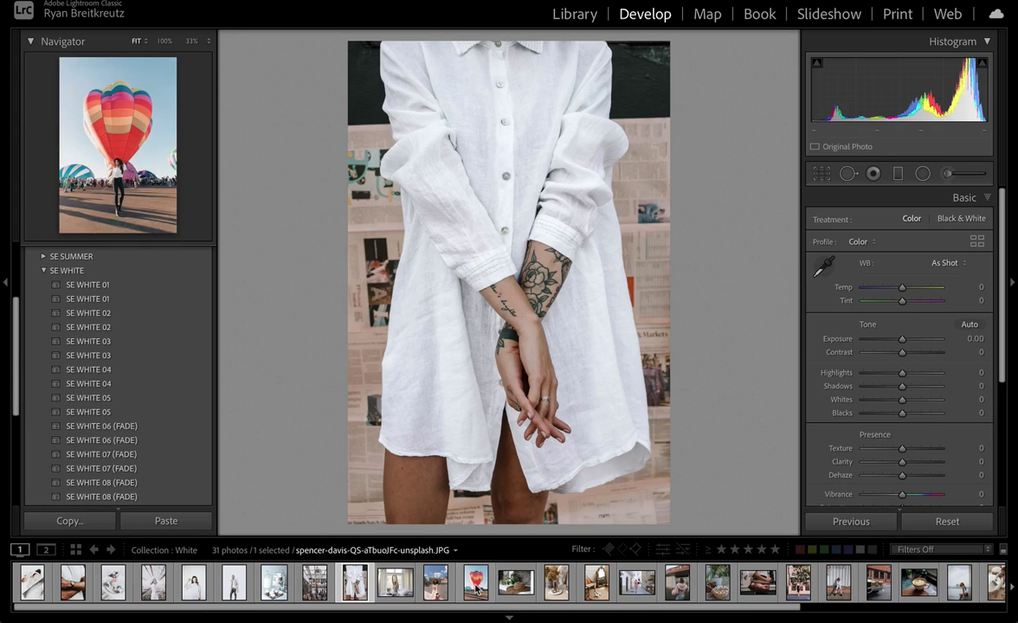
left_click(475, 582)
left_click(108, 284)
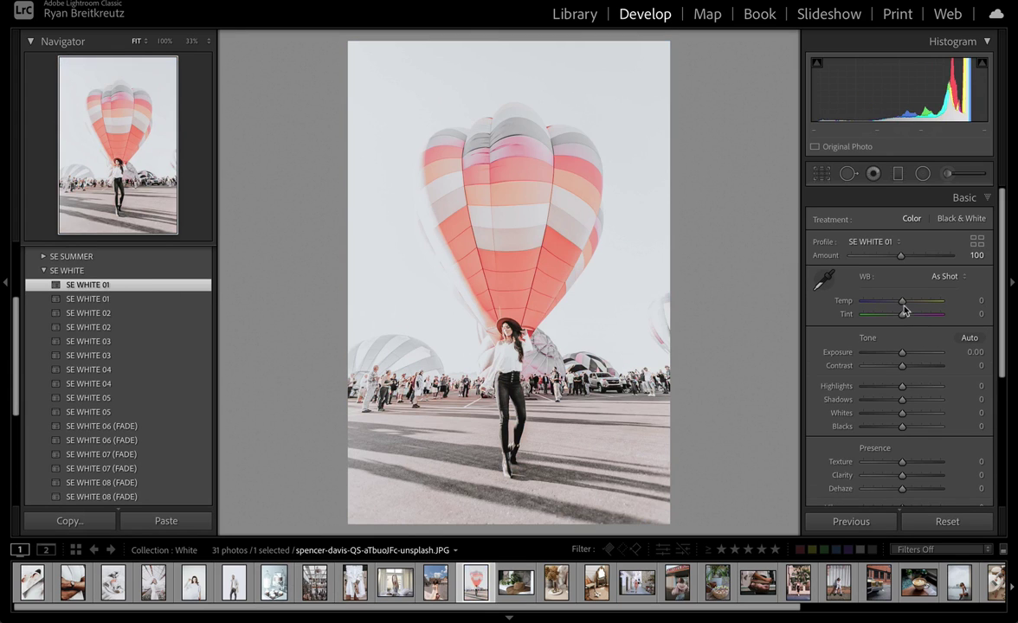
mouse_move(902, 305)
left_mouse_down()
mouse_move(933, 305)
mouse_move(850, 305)
mouse_move(898, 306)
left_mouse_up()
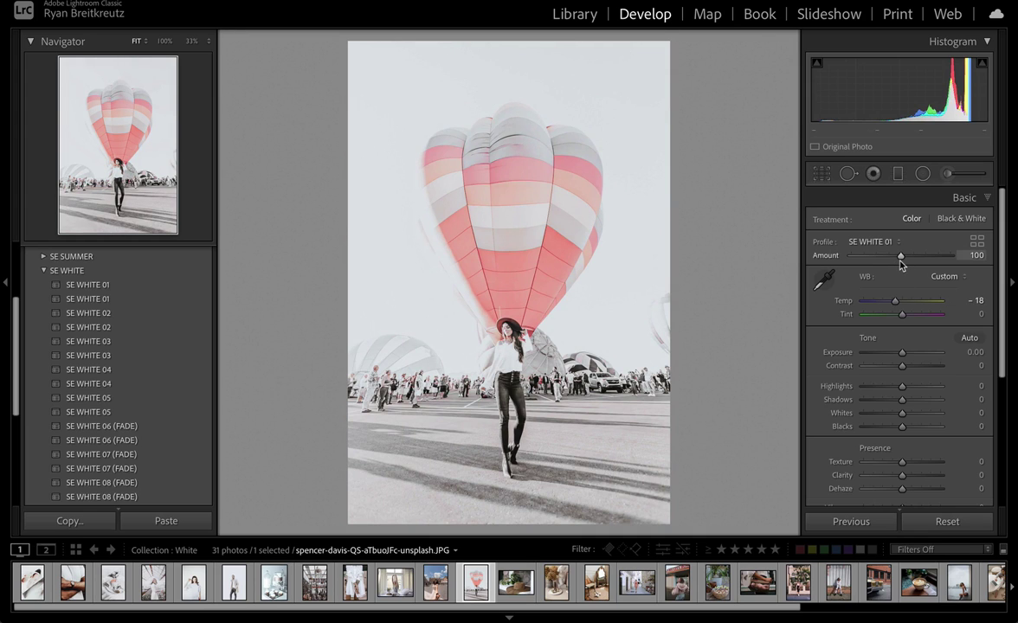
Step: Compare a faded profile effect, keep SE WHITE 01, and set its Amount to 128
mouse_move(900, 260)
left_mouse_down()
mouse_move(784, 240)
mouse_move(883, 236)
mouse_move(800, 249)
mouse_move(918, 256)
mouse_move(885, 256)
left_mouse_up()
left_click(869, 244)
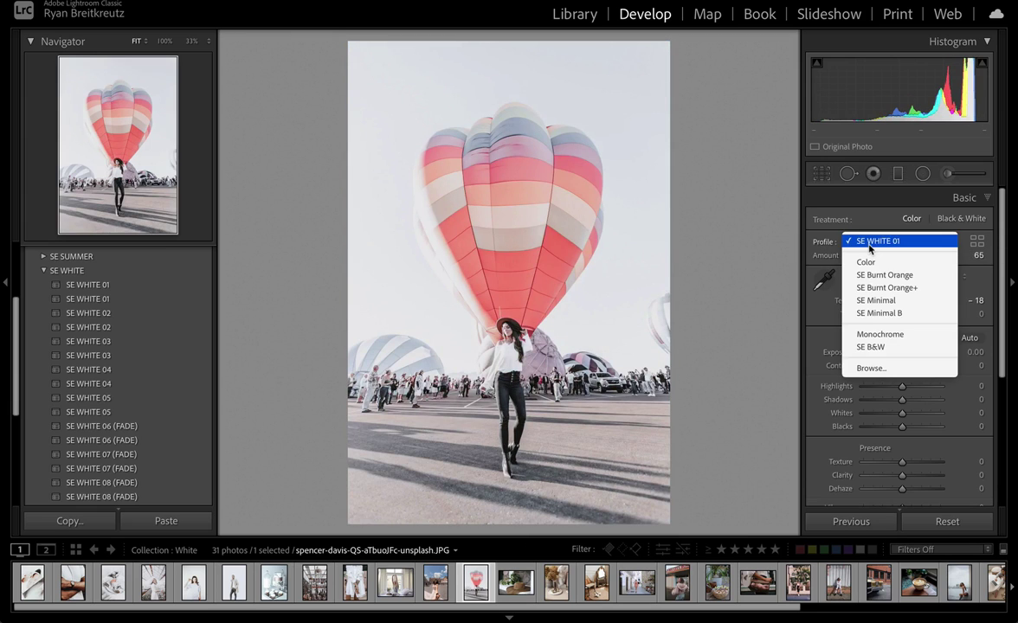
left_click(869, 250)
mouse_move(898, 257)
left_mouse_down()
mouse_move(838, 260)
mouse_move(952, 256)
mouse_move(836, 259)
mouse_move(965, 255)
mouse_move(857, 257)
mouse_move(914, 256)
left_mouse_up()
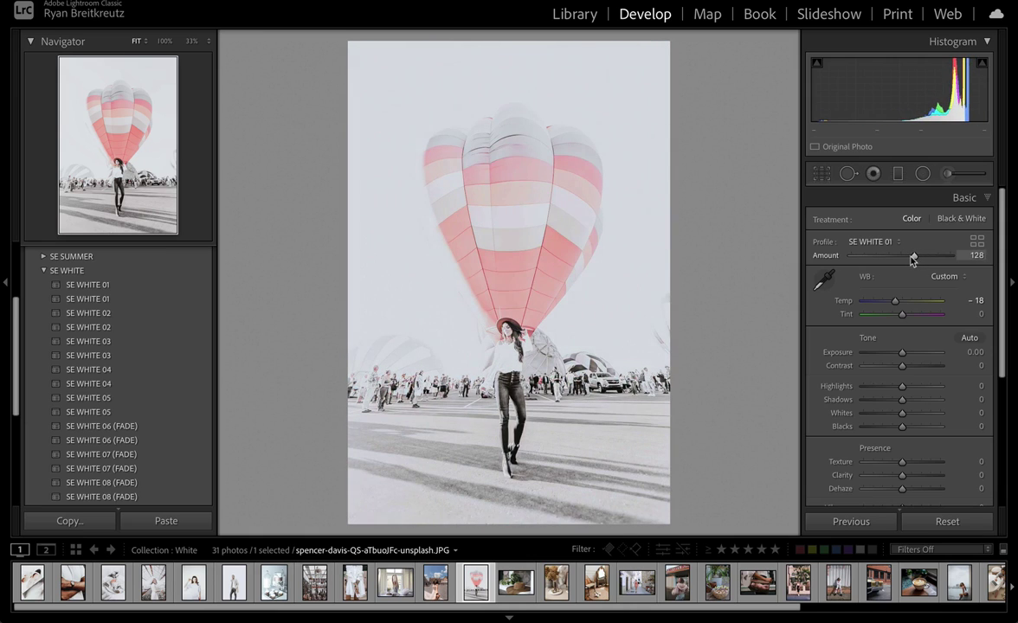
Step: Lower the balloon photo's exposure, drop contrast to -29, reduce highlights and raise whites
scroll(898, 351, "down", 2)
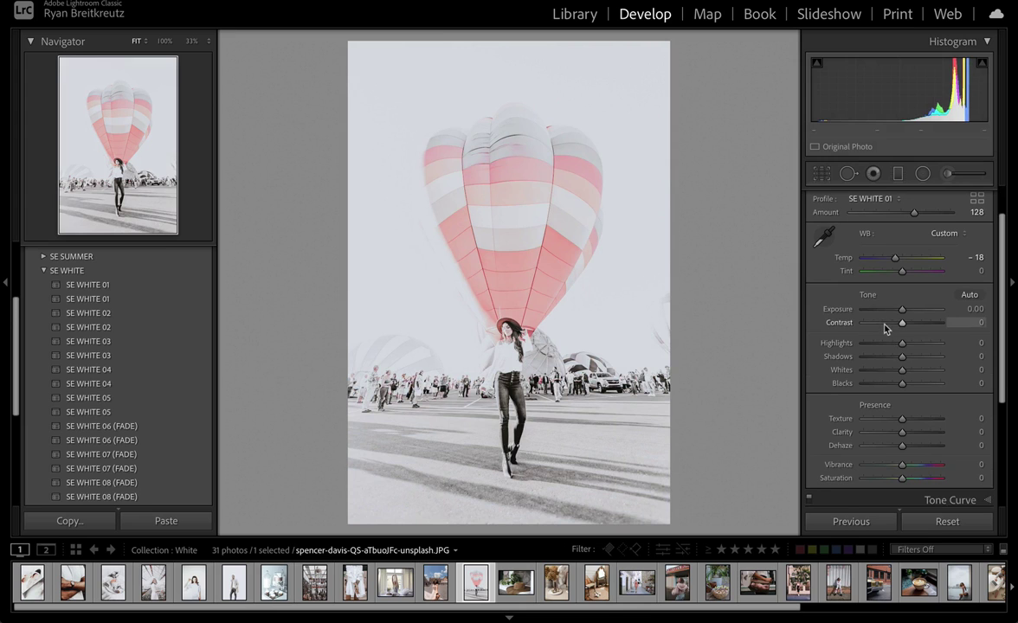
mouse_move(902, 310)
left_mouse_down()
mouse_move(890, 317)
mouse_move(906, 317)
mouse_move(891, 317)
left_mouse_up()
left_click(548, 303)
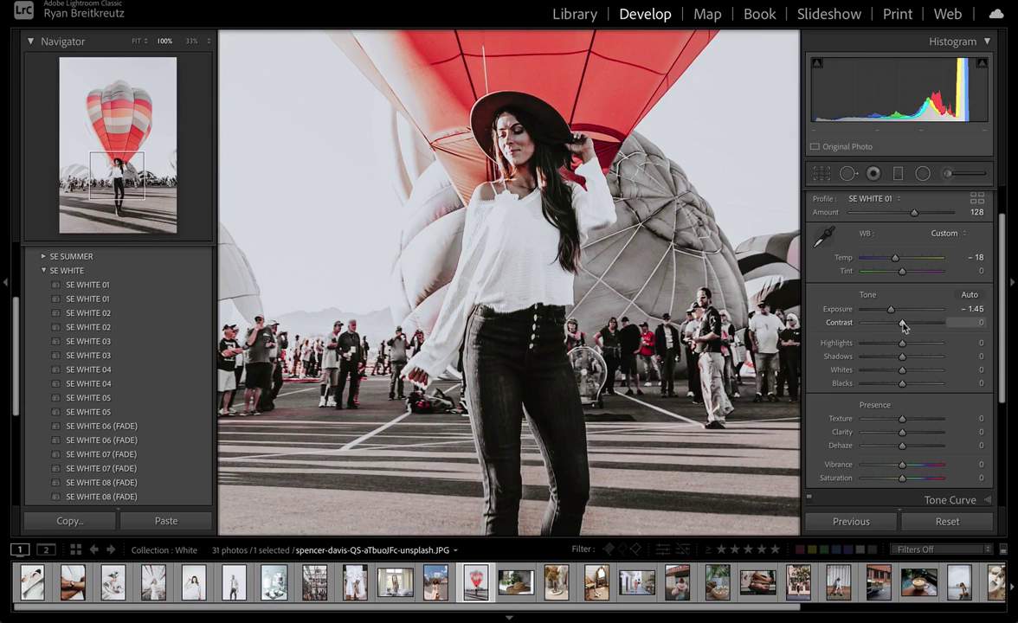
left_click_drag(902, 326, 918, 360)
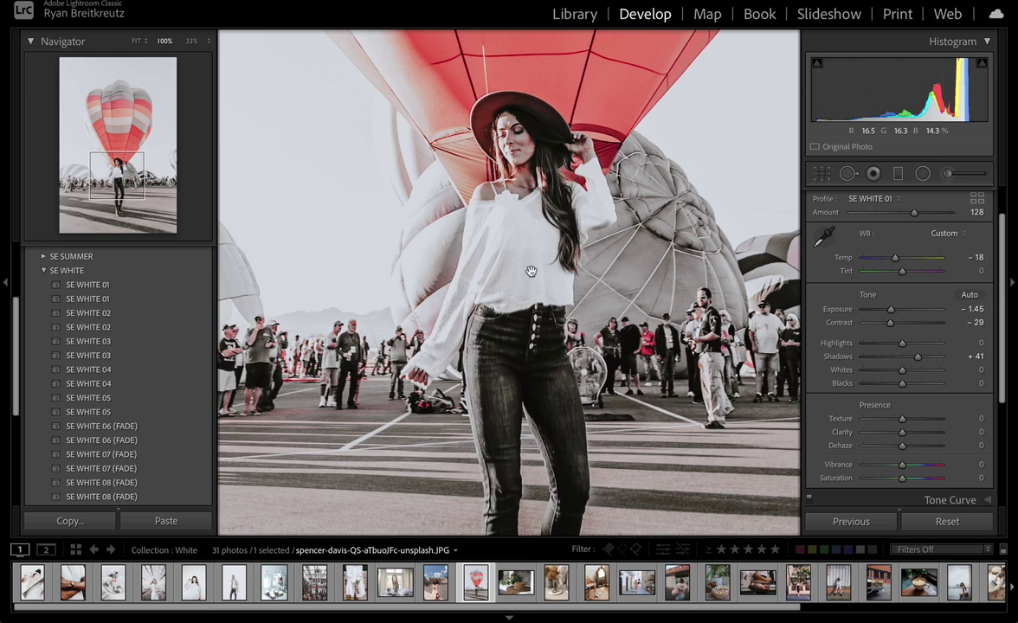
left_click(782, 252)
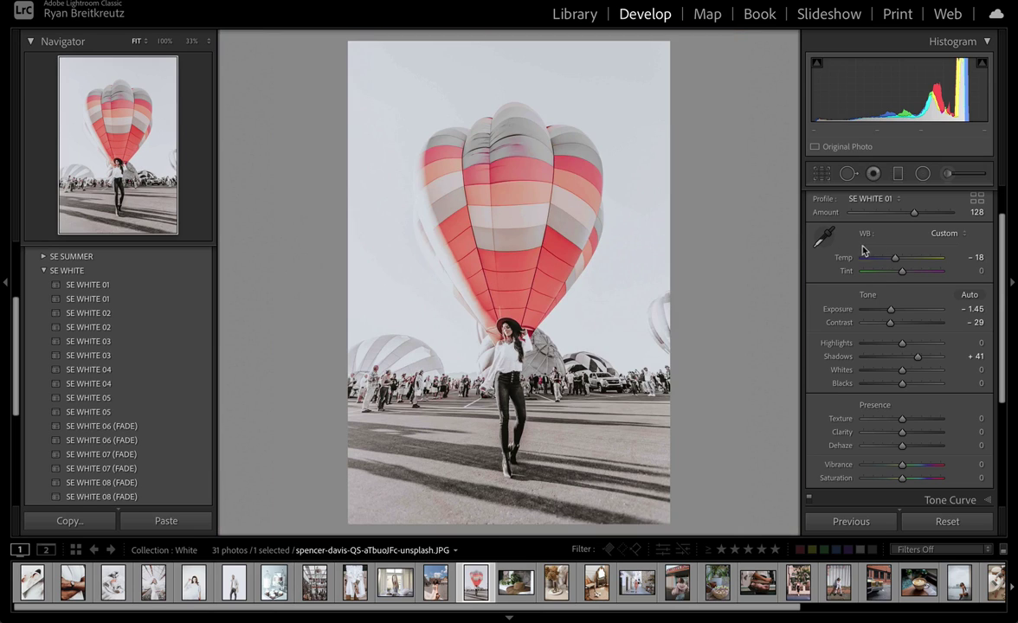
scroll(813, 251, "up", 2)
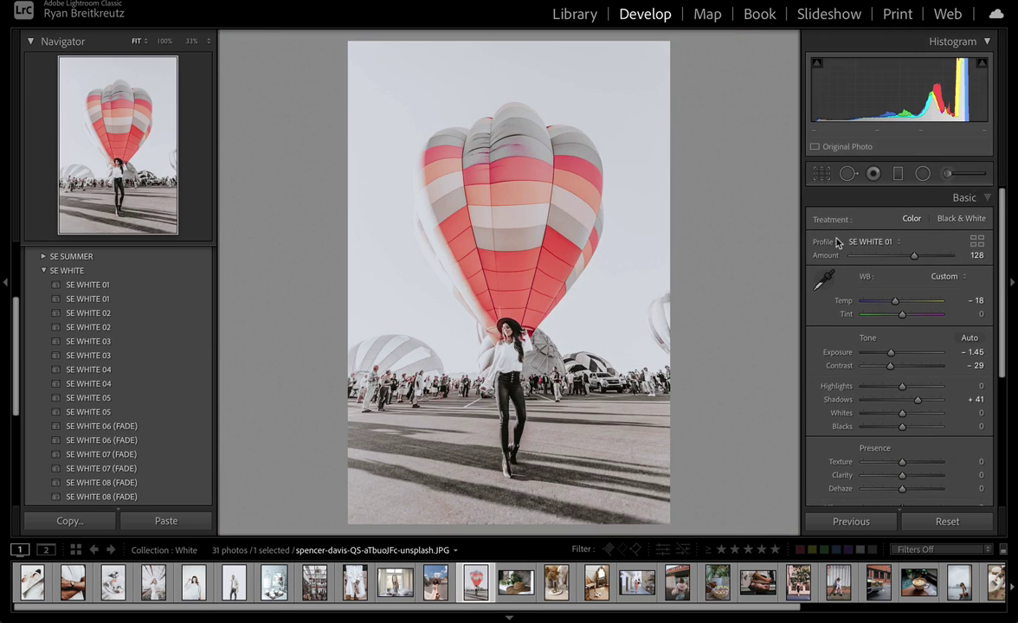
scroll(917, 286, "down", 3)
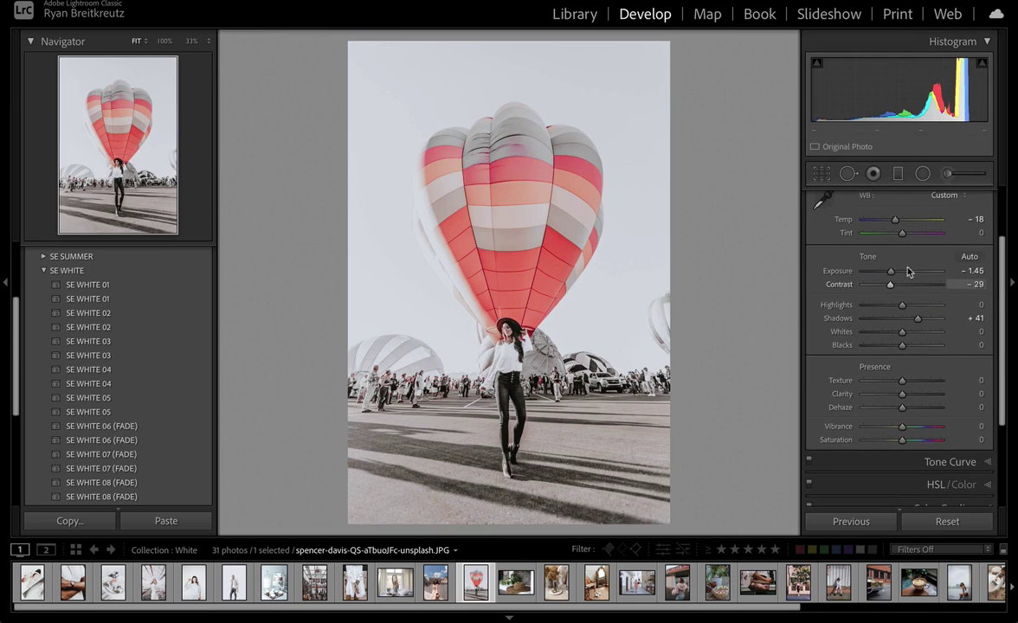
scroll(933, 415, "up", 1)
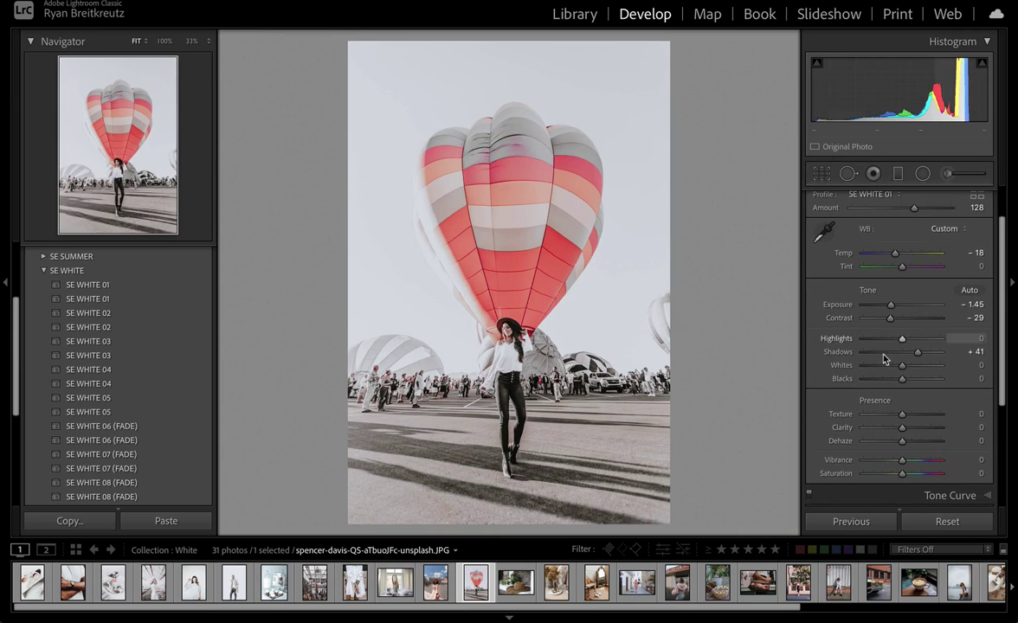
left_click_drag(902, 338, 873, 379)
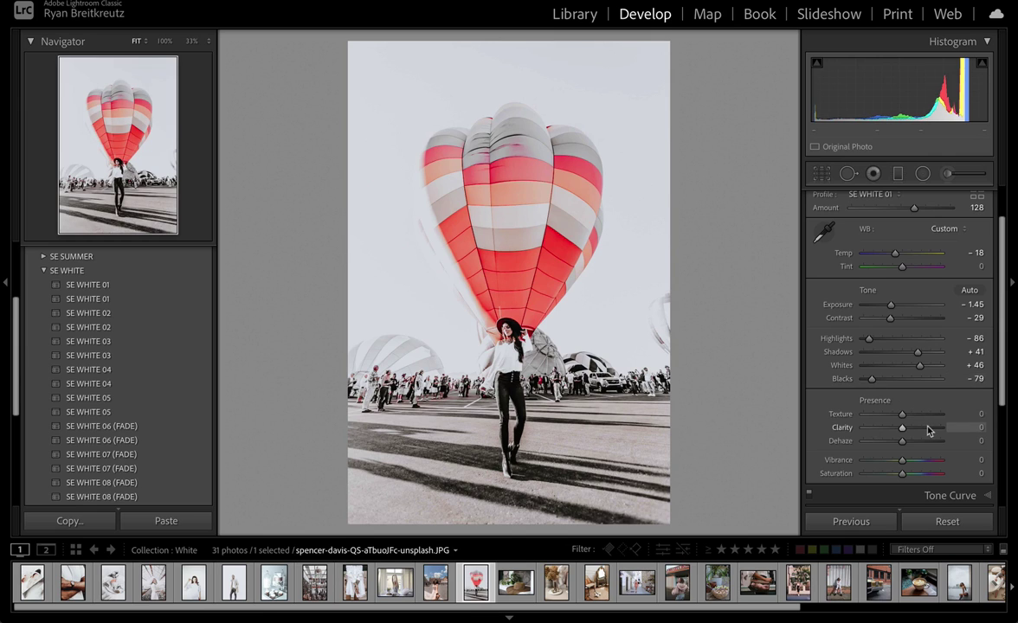
Step: Reset all tone sliders and exposure to zero, then warm the white balance to Temp +6, Tint +5
key("alt")
left_click(878, 291)
mouse_move(902, 304)
left_mouse_down()
mouse_move(881, 305)
mouse_move(901, 305)
left_mouse_up()
double_click(900, 304)
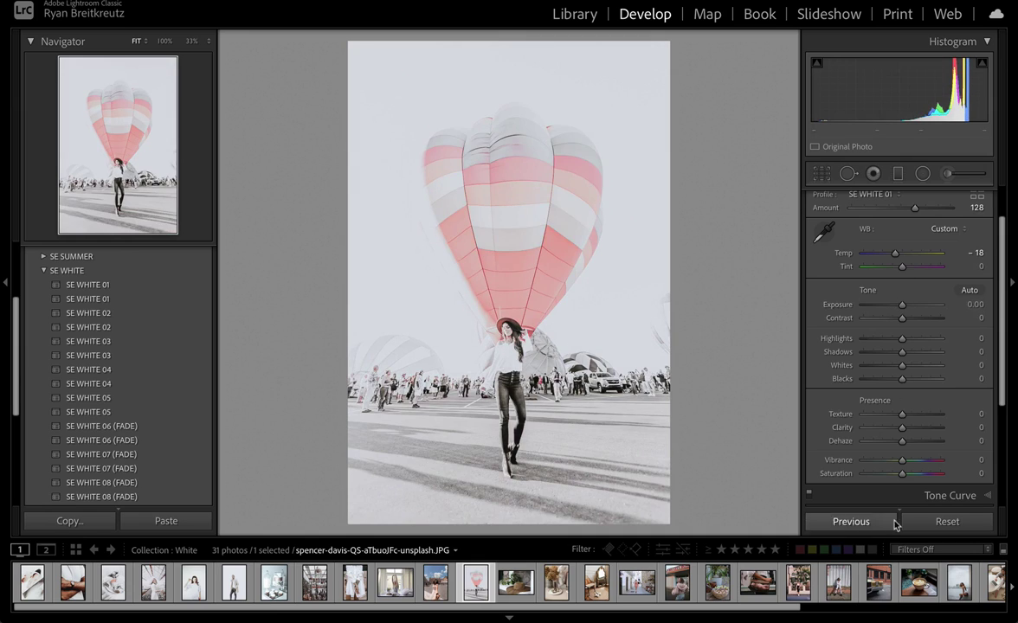
scroll(872, 293, "up", 2)
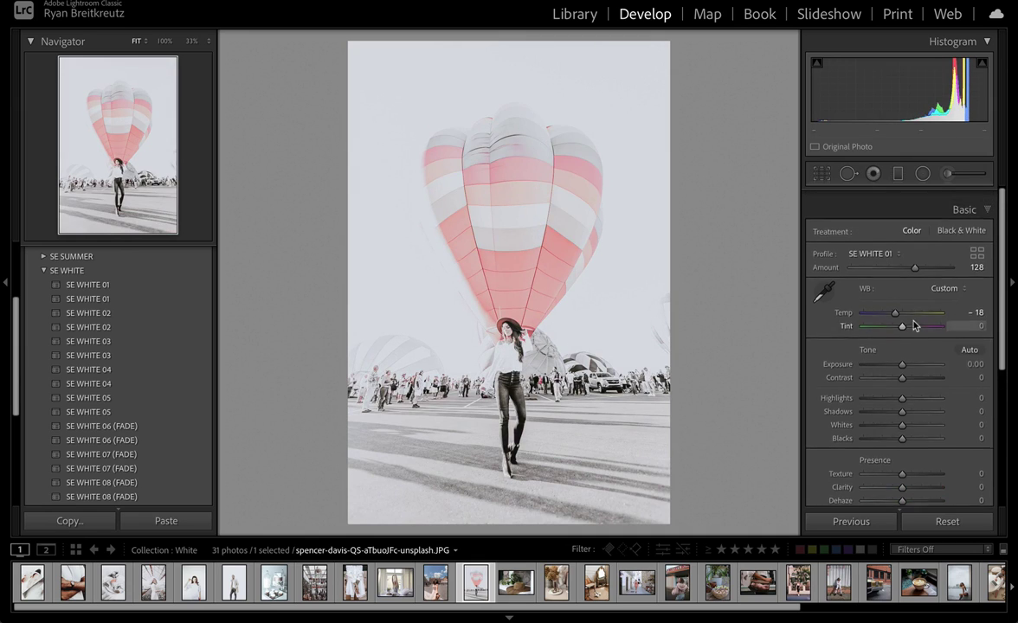
mouse_move(895, 306)
left_mouse_down()
mouse_move(905, 305)
mouse_move(896, 318)
left_mouse_up()
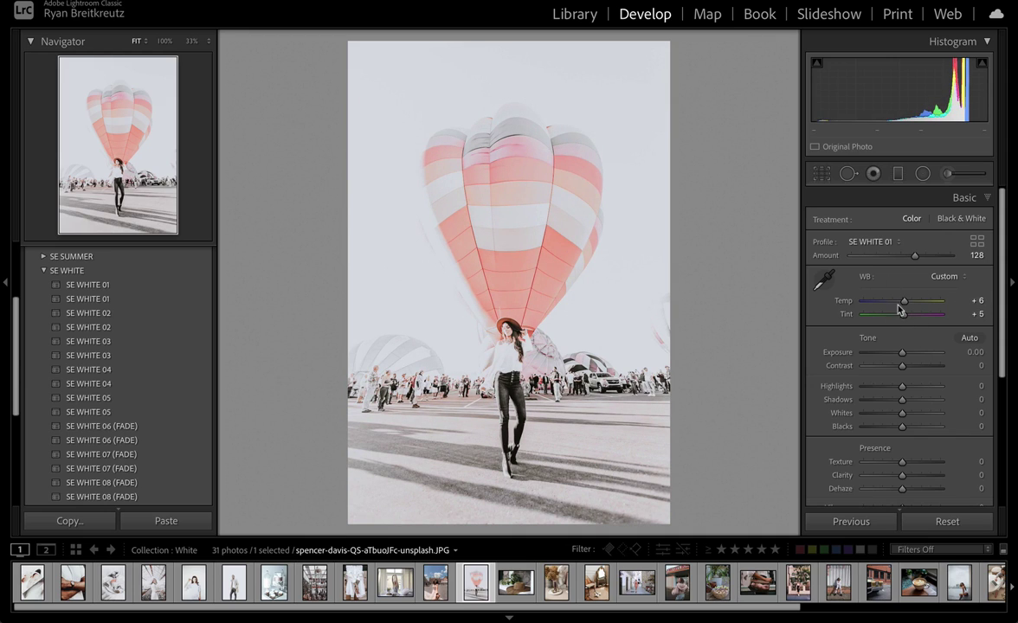
scroll(922, 316, "down", 2)
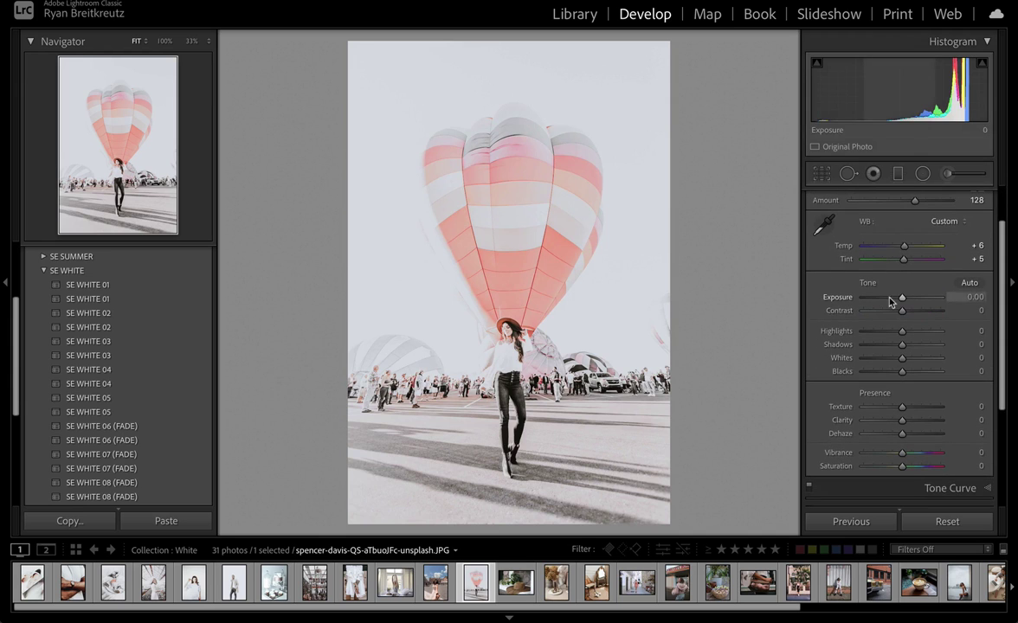
left_click_drag(900, 298, 902, 299)
Step: Try SE WHITE 02 and 04 on the hat photo, then apply SE WHITE 03 to the vase photo
key("Right")
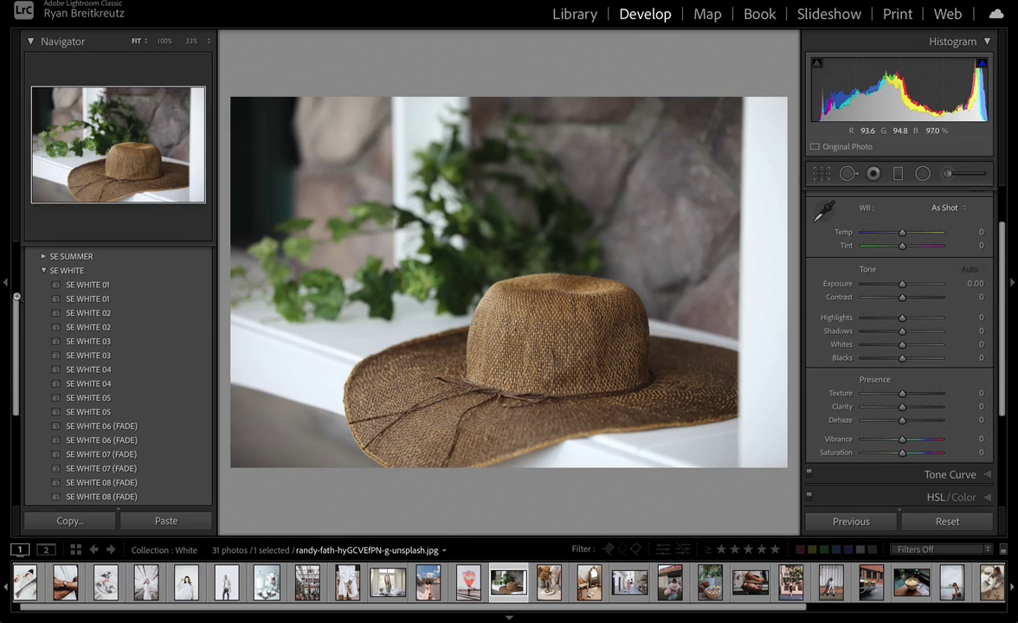
left_click(118, 313)
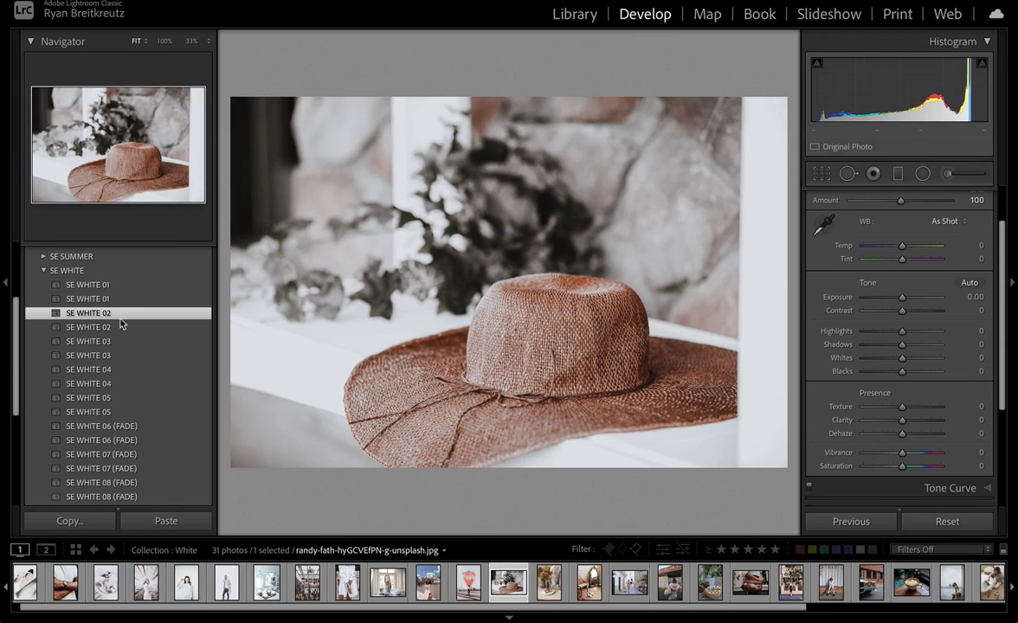
left_click(118, 369)
key("Right")
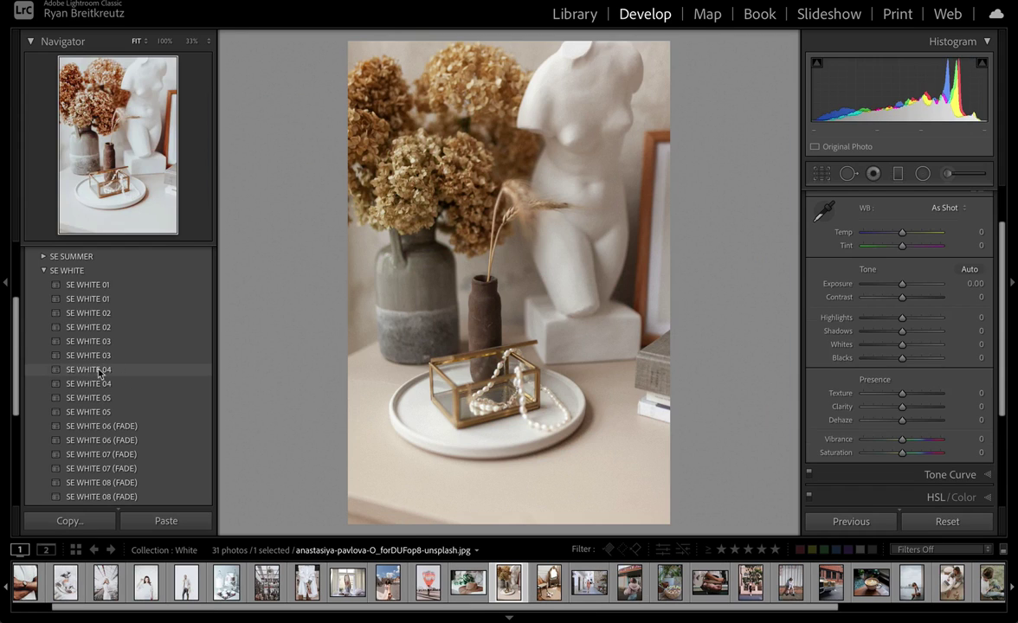
left_click(98, 342)
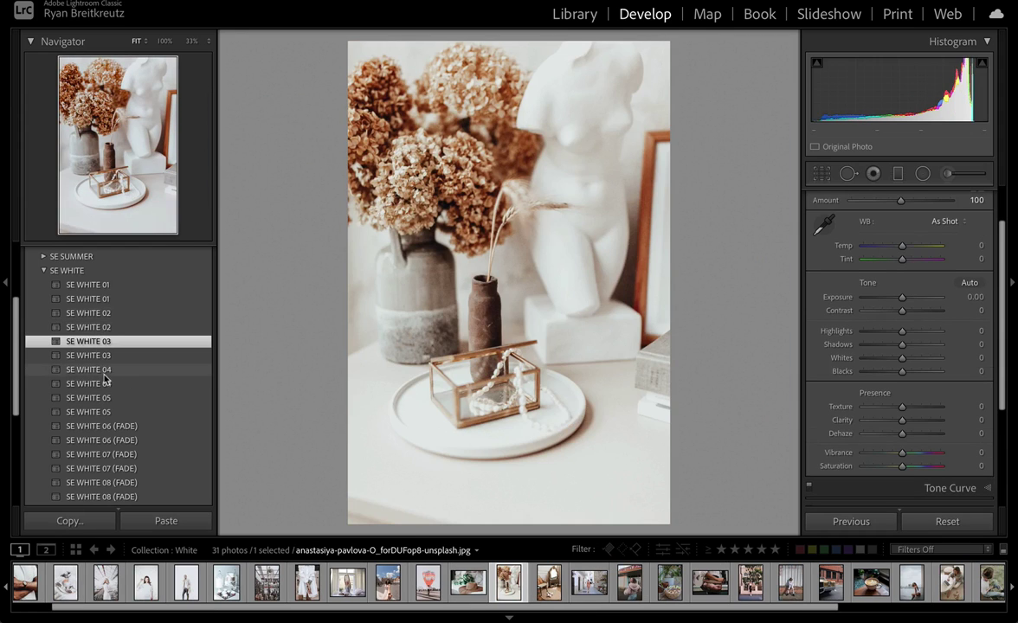
Step: Switch to the Library grid and open the white-wall portrait on its own
key("Right")
key("Right")
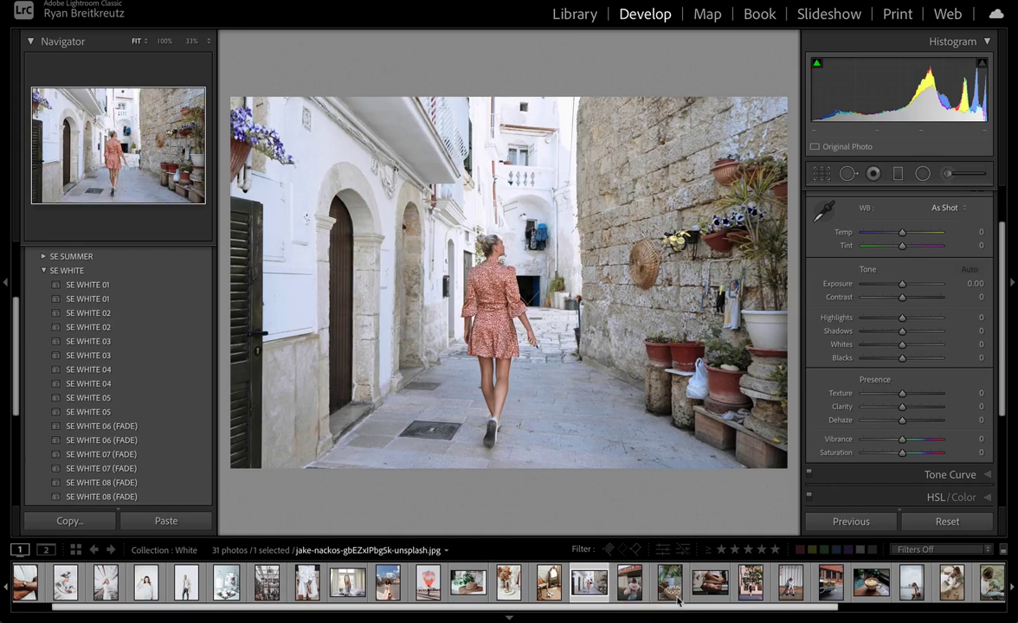
scroll(689, 597, "down", 5)
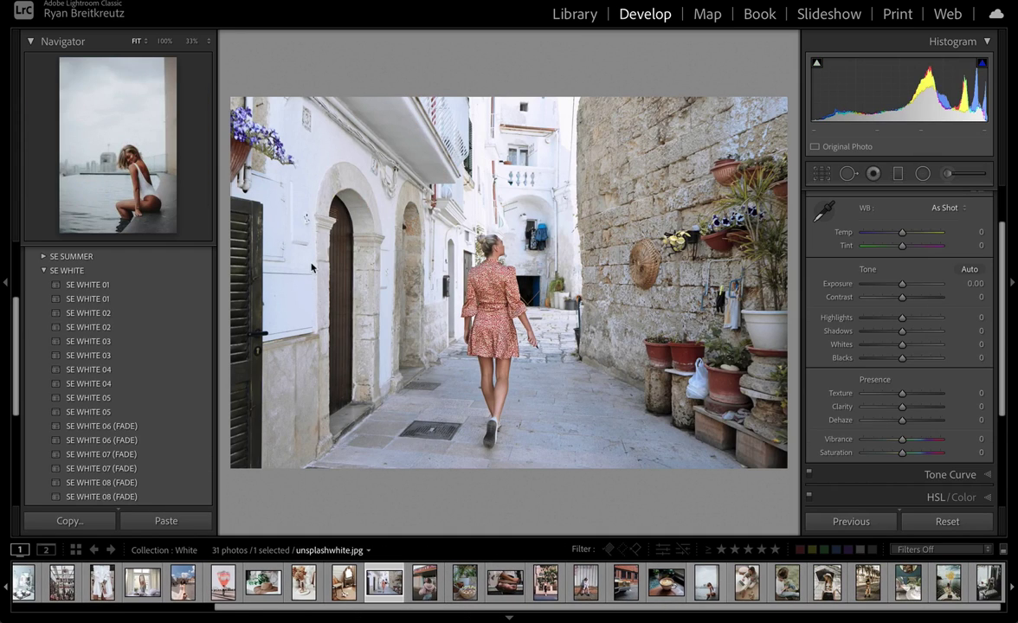
key("g")
scroll(636, 279, "down", 4)
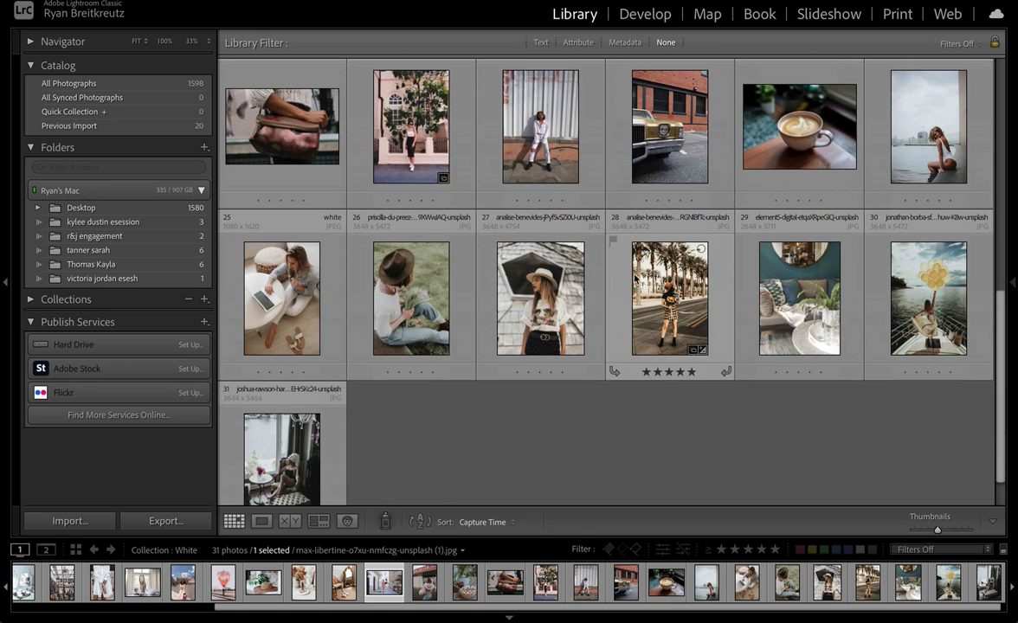
double_click(490, 137)
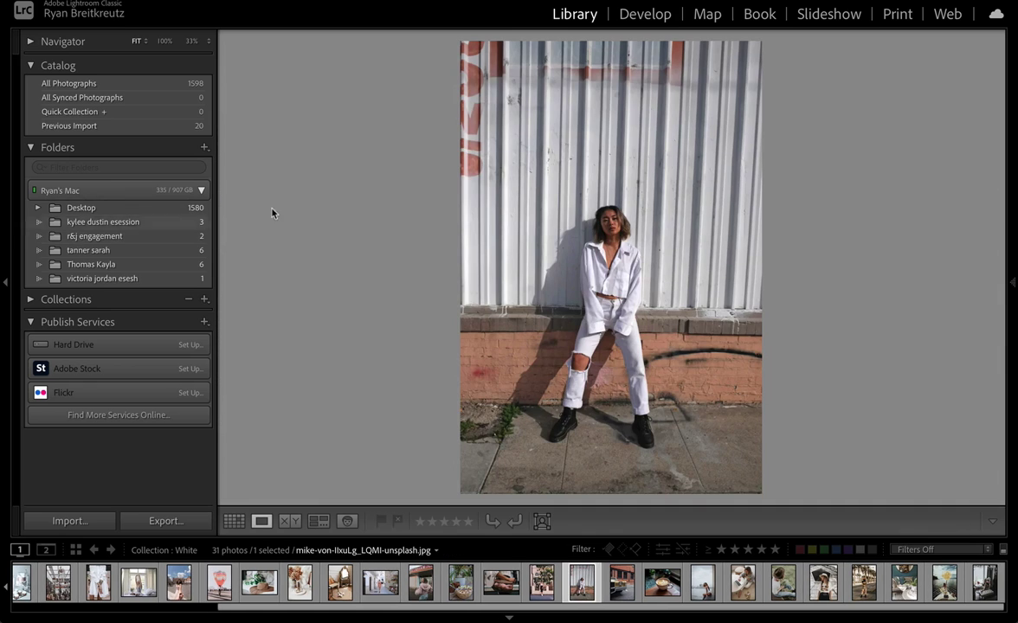
Step: In Develop, apply SE WHITE 01 at 144 with Temp -12, Exposure -0.90, Contrast -10, Shadows +21
key("d")
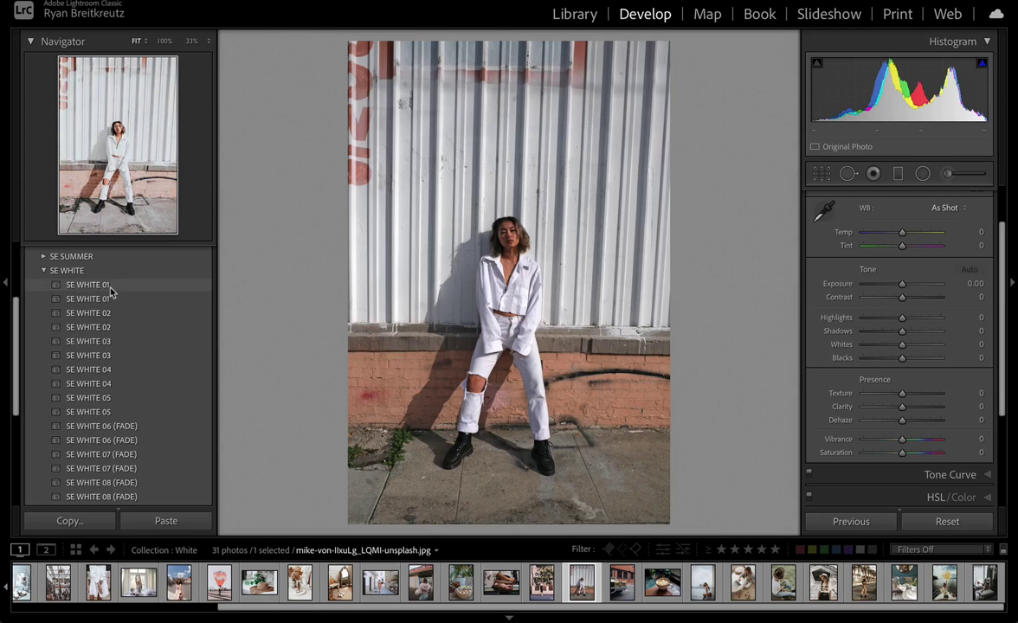
left_click(110, 289)
scroll(855, 351, "up", 2)
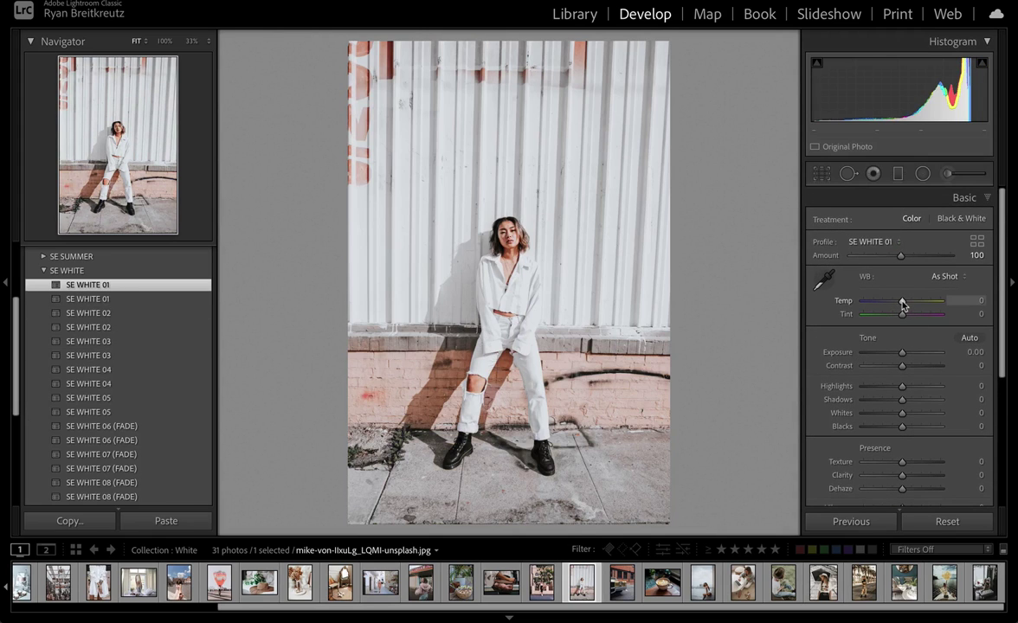
mouse_move(903, 304)
left_mouse_down()
mouse_move(888, 298)
mouse_move(880, 307)
mouse_move(895, 302)
left_mouse_up()
left_click_drag(902, 359, 896, 360)
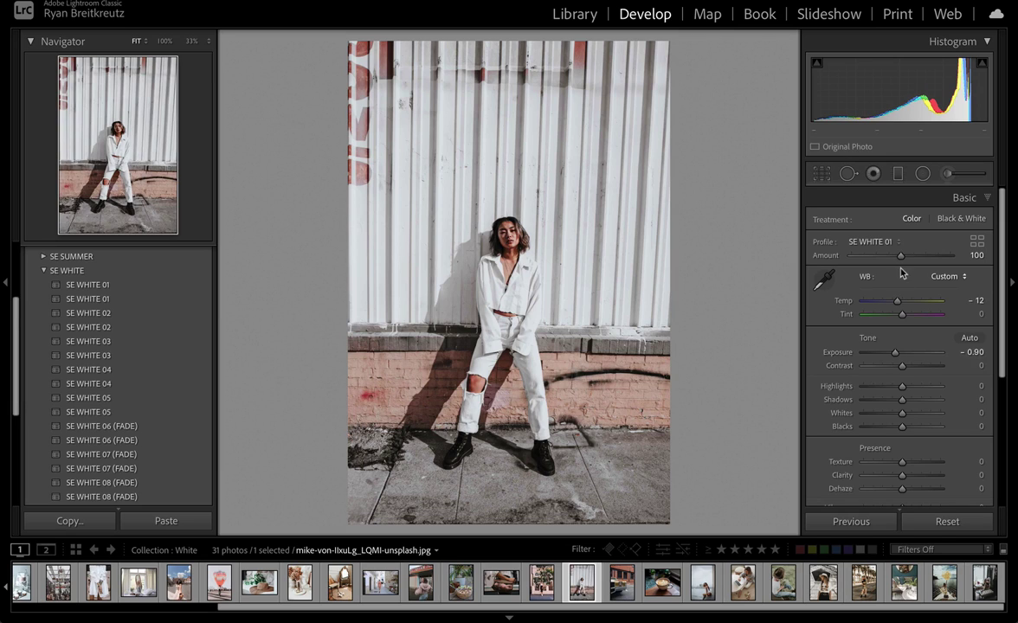
left_click_drag(903, 259, 926, 258)
left_click_drag(902, 365, 915, 405)
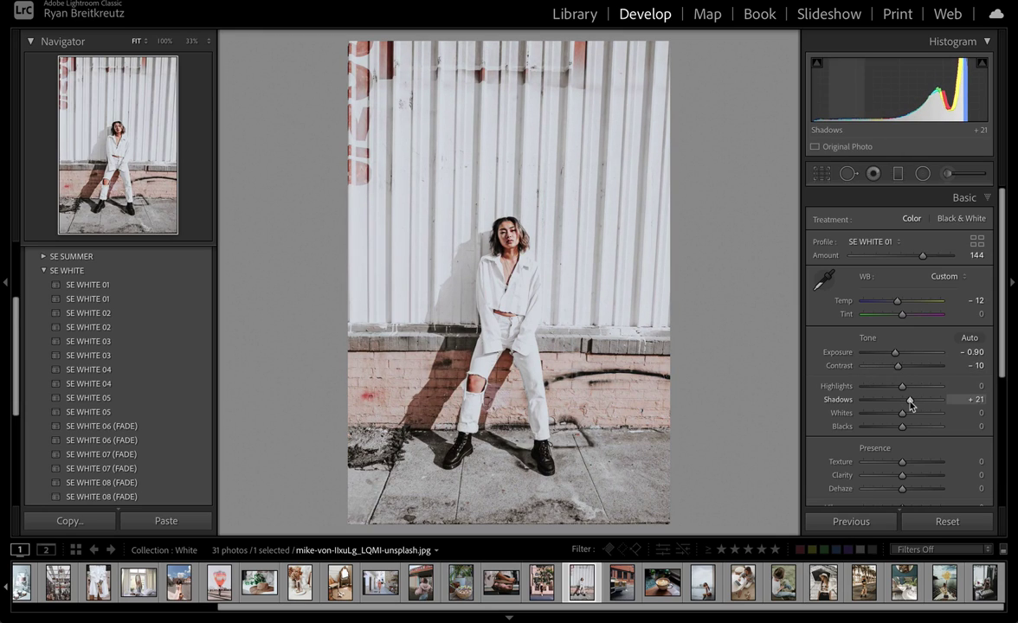
scroll(911, 405, "down", 6)
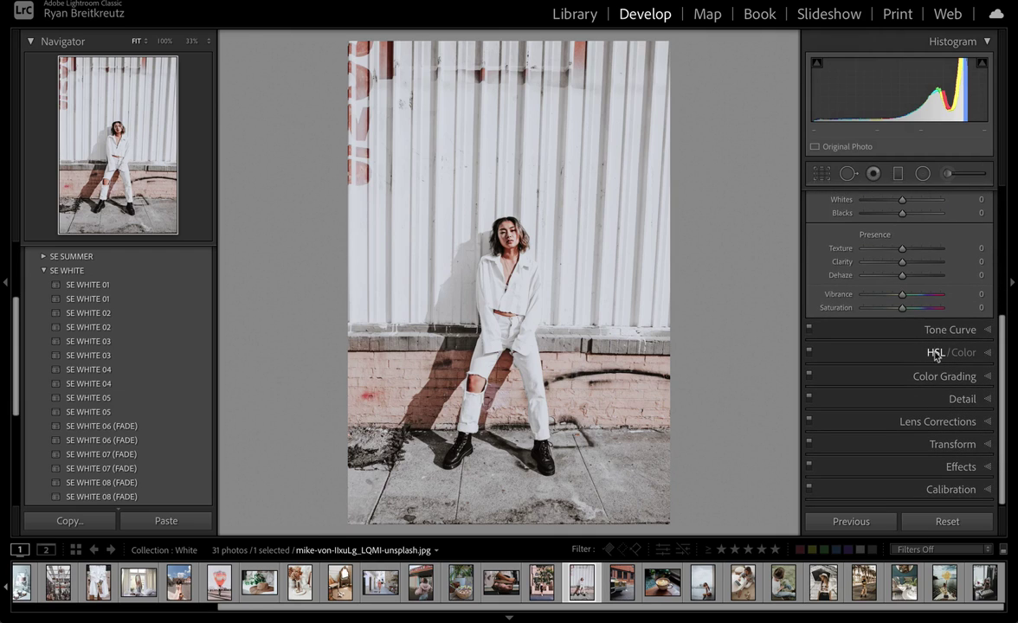
Step: In HSL/Color, set Orange luminance to -19 and Orange saturation to -27, then compare before/after
left_click(879, 353)
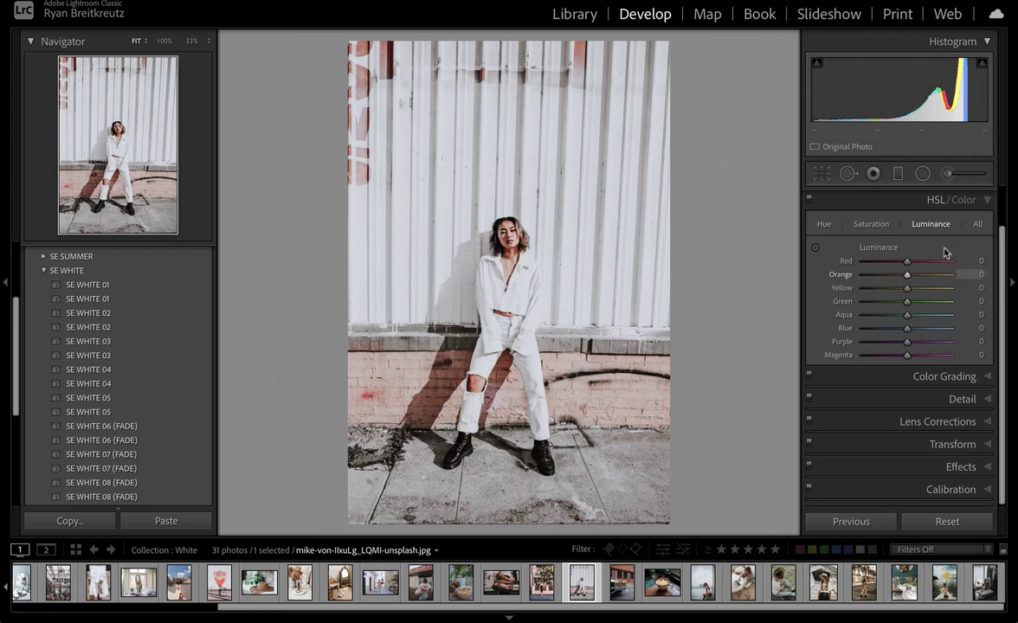
left_click(889, 275)
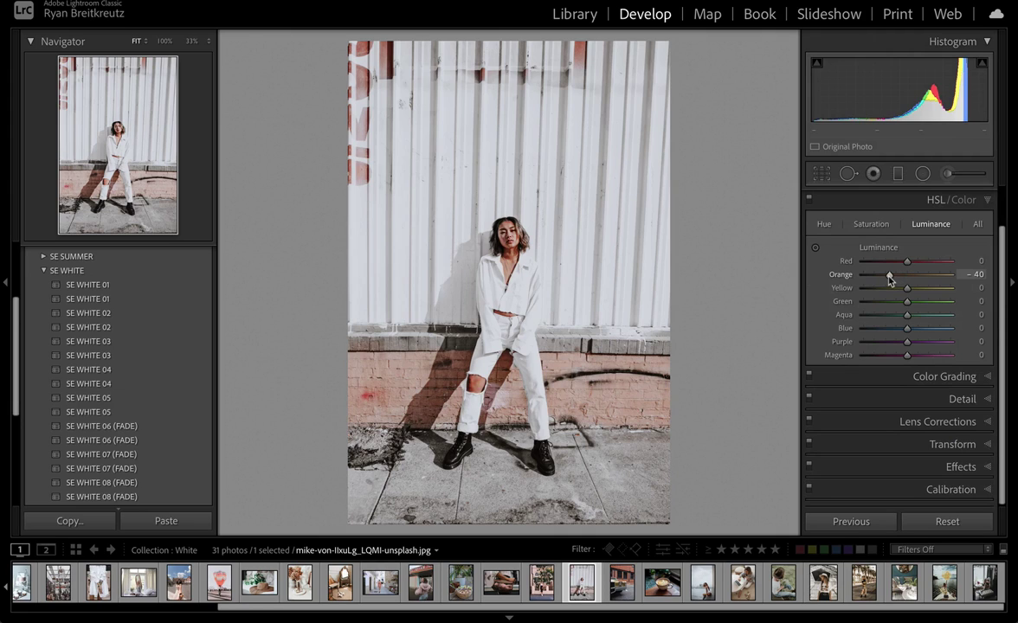
mouse_move(889, 279)
left_mouse_down()
mouse_move(838, 279)
mouse_move(918, 276)
mouse_move(894, 281)
left_mouse_up()
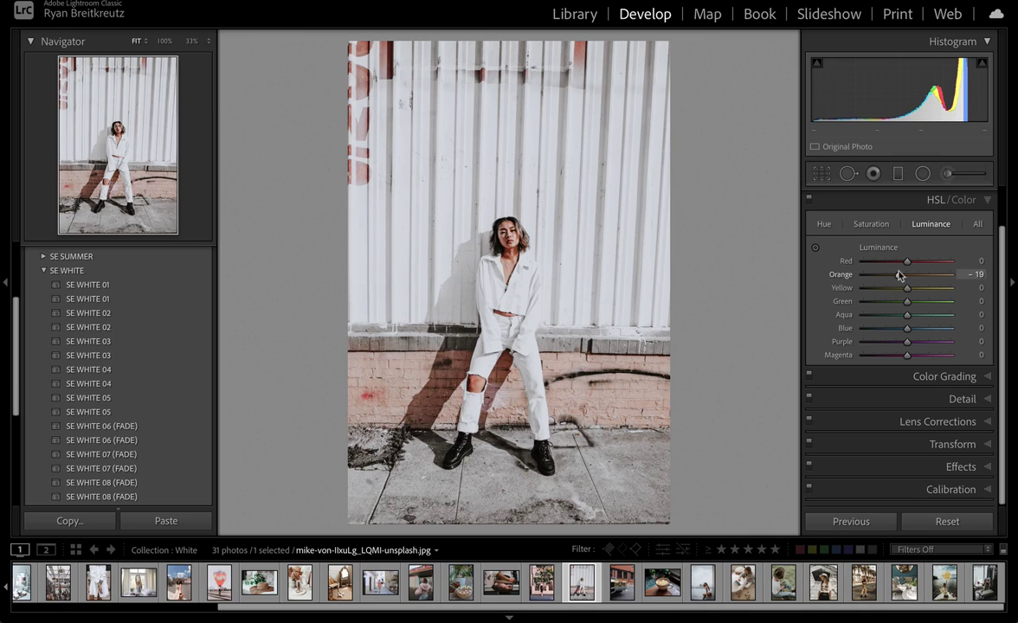
left_click(871, 227)
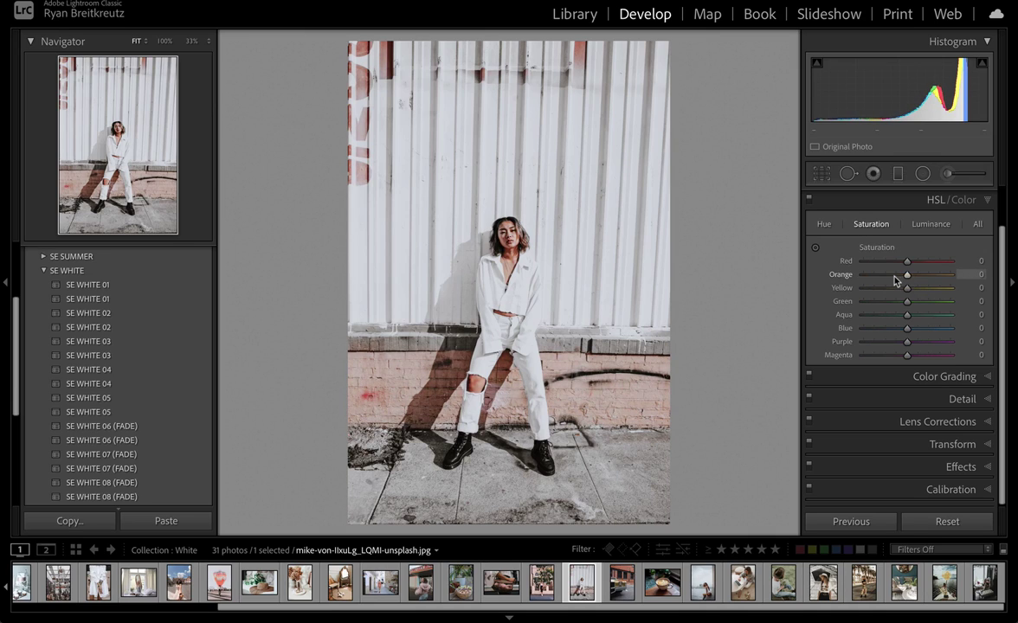
key("backslash")
key("backslash")
key("backslash")
key("backslash")
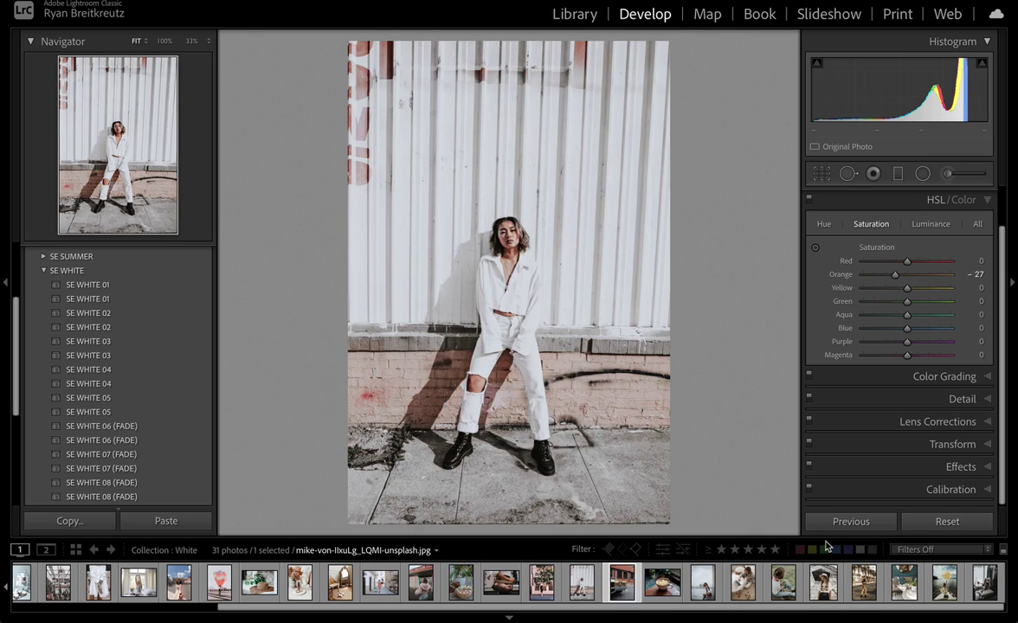
Step: On the gold car photo, try several SE WHITE presets including 04 and 06 (FADE), settling on SE WHITE 03
key("Right")
left_click(119, 284)
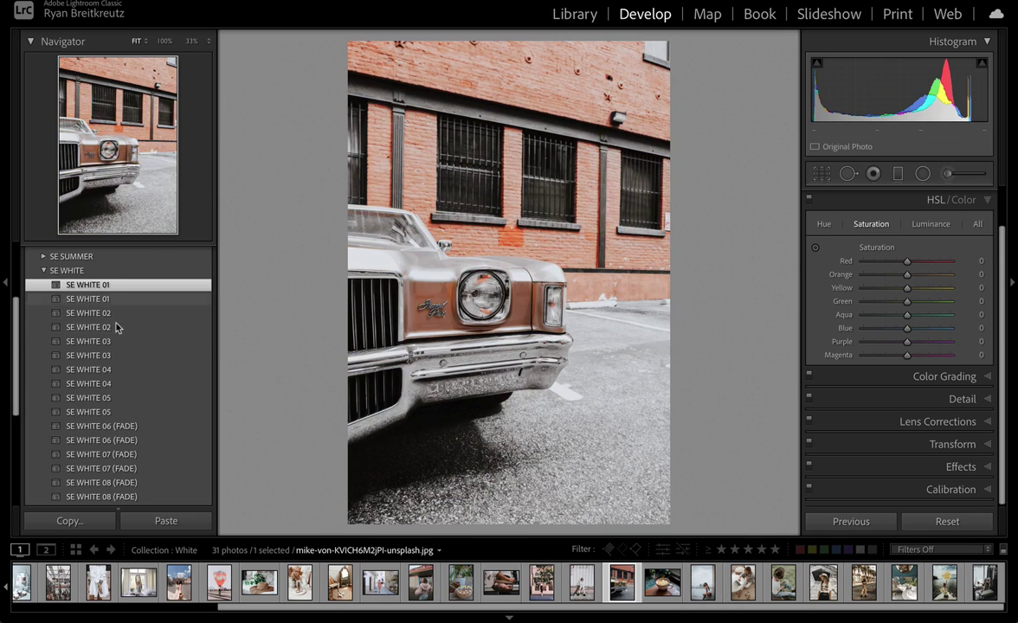
left_click(117, 341)
left_click(131, 385)
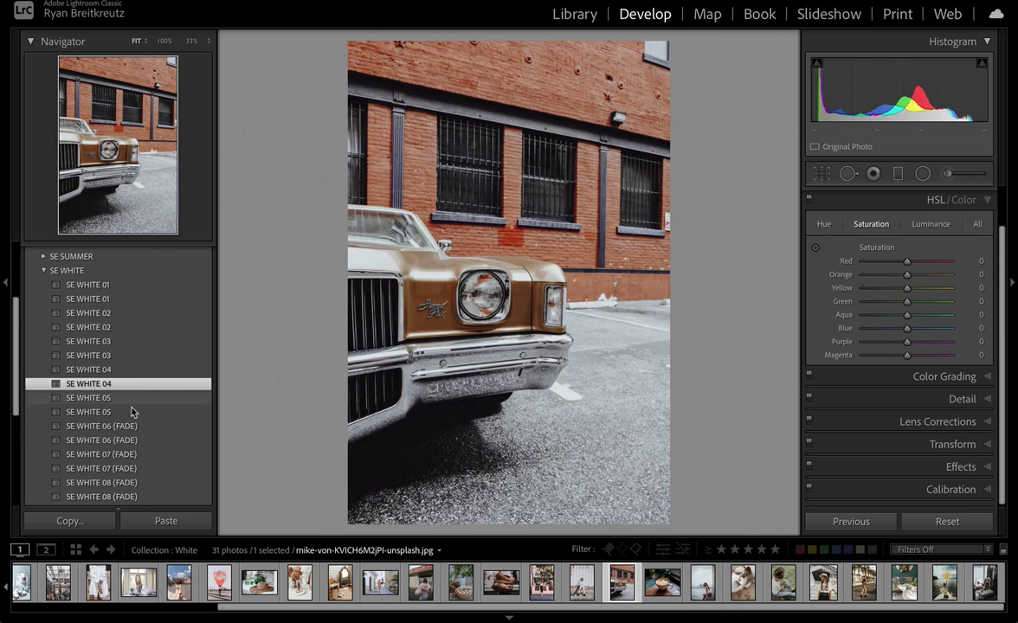
left_click(131, 424)
left_click(135, 359)
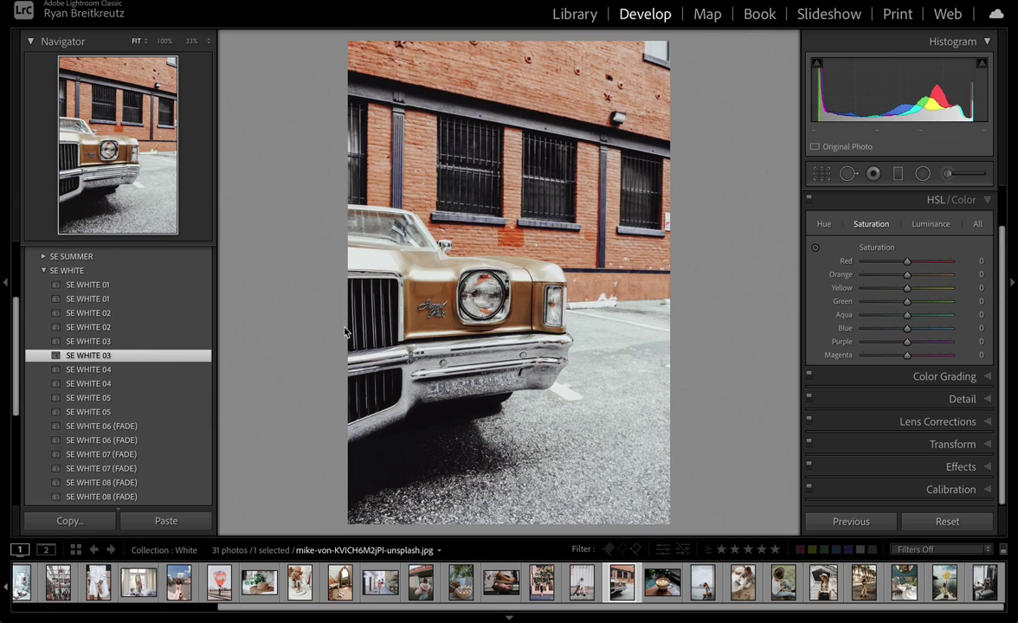
Step: Set the car photo to Temp -3, Amount 172, Exposure -0.66 and Contrast -49
scroll(925, 310, "up", 3)
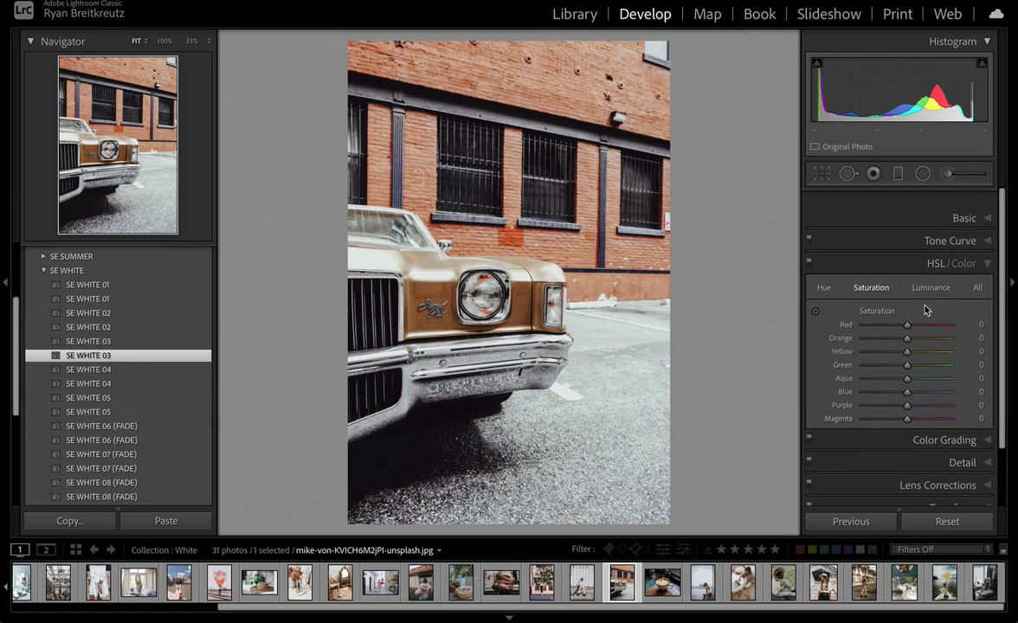
left_click(968, 198)
mouse_move(903, 301)
left_mouse_down()
mouse_move(889, 298)
mouse_move(902, 302)
left_mouse_up()
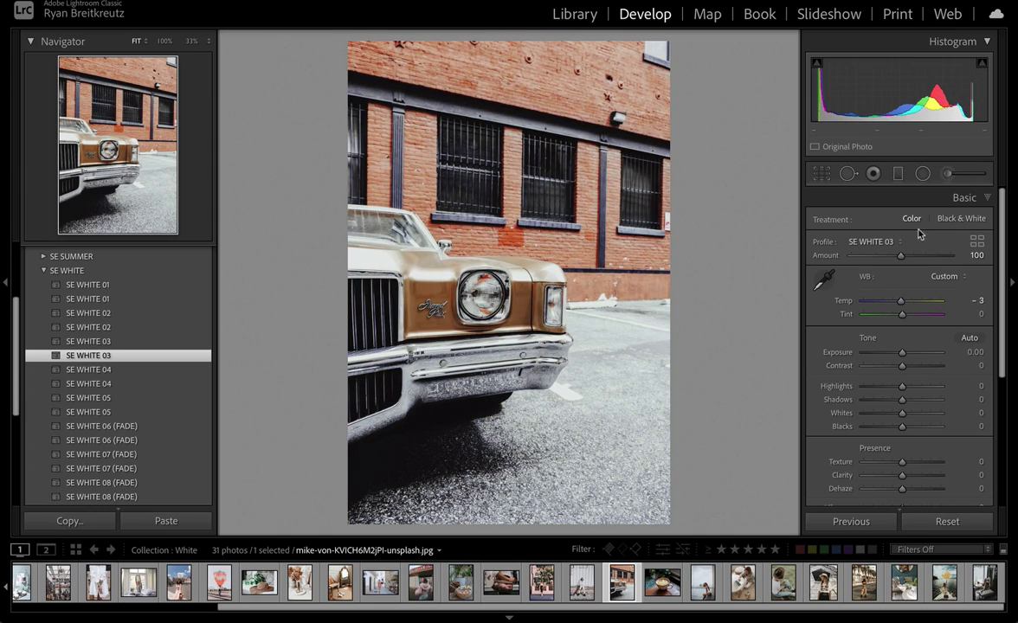
left_click_drag(939, 259, 935, 264)
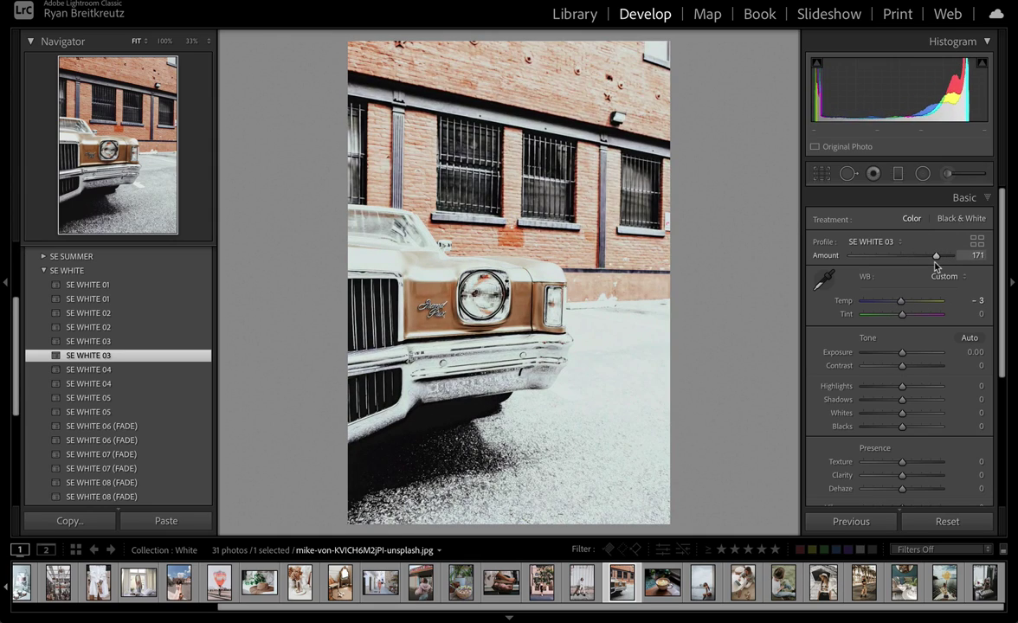
key("super+bracketleft")
key("super+bracketleft")
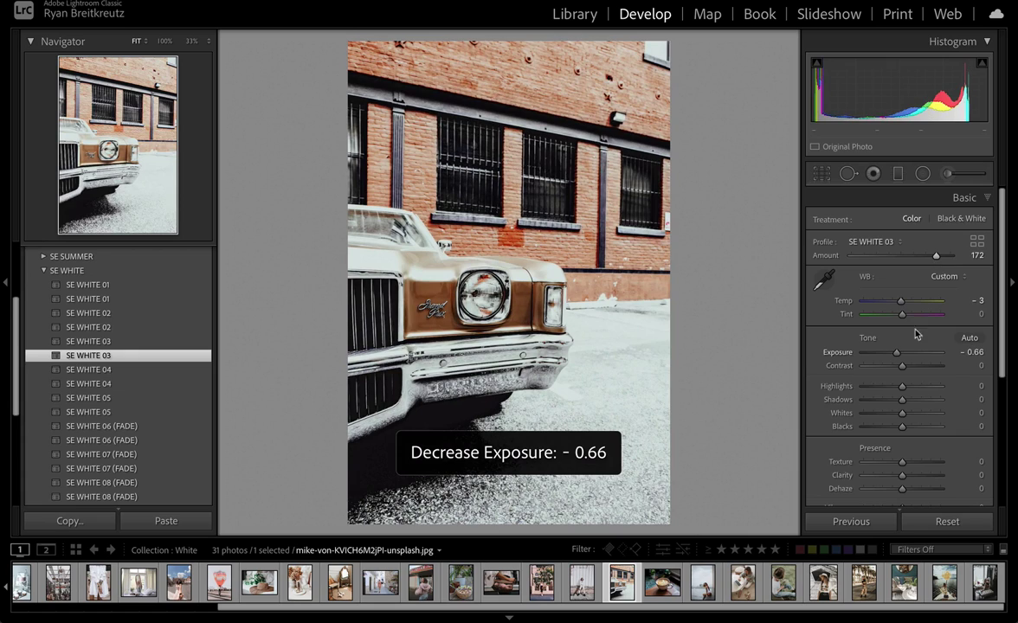
left_click_drag(902, 365, 883, 365)
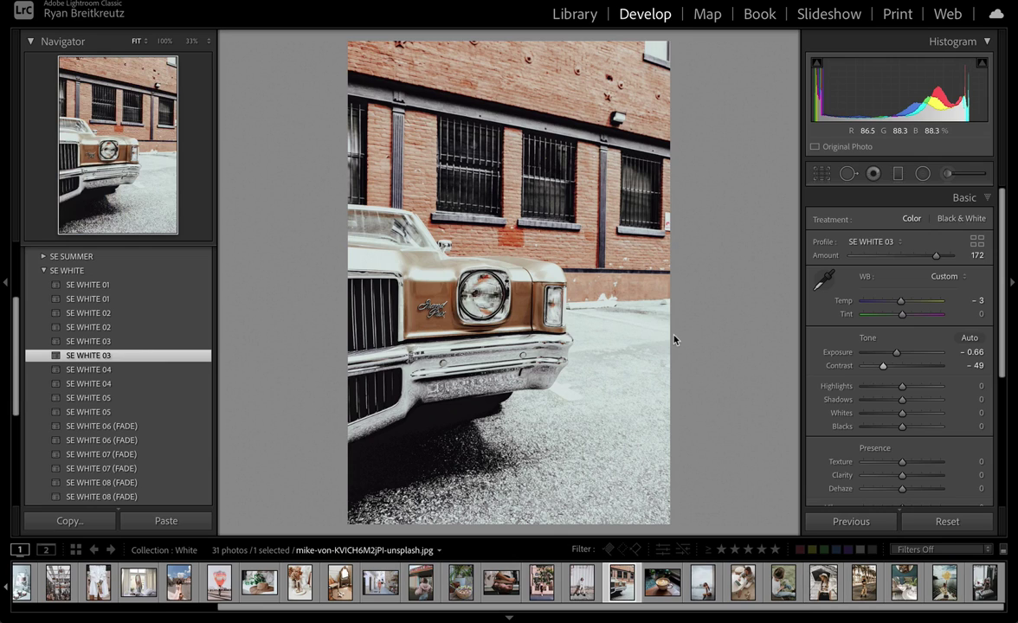
Step: Apply SE WHITE 04 to the woman-in-hat photo, then show About Lightroom Classic
left_click(823, 583)
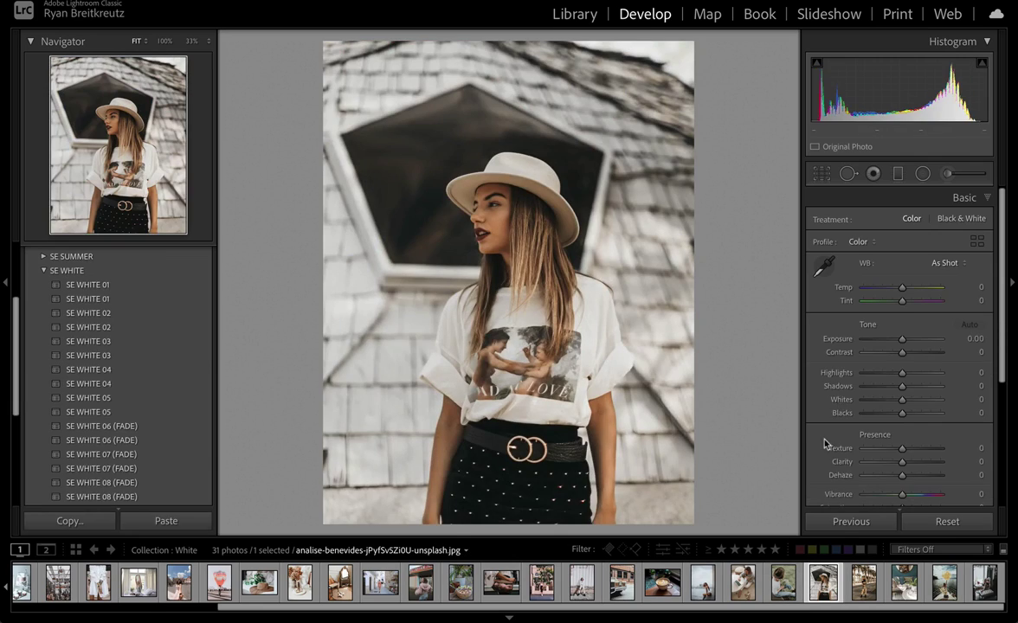
left_click(121, 383)
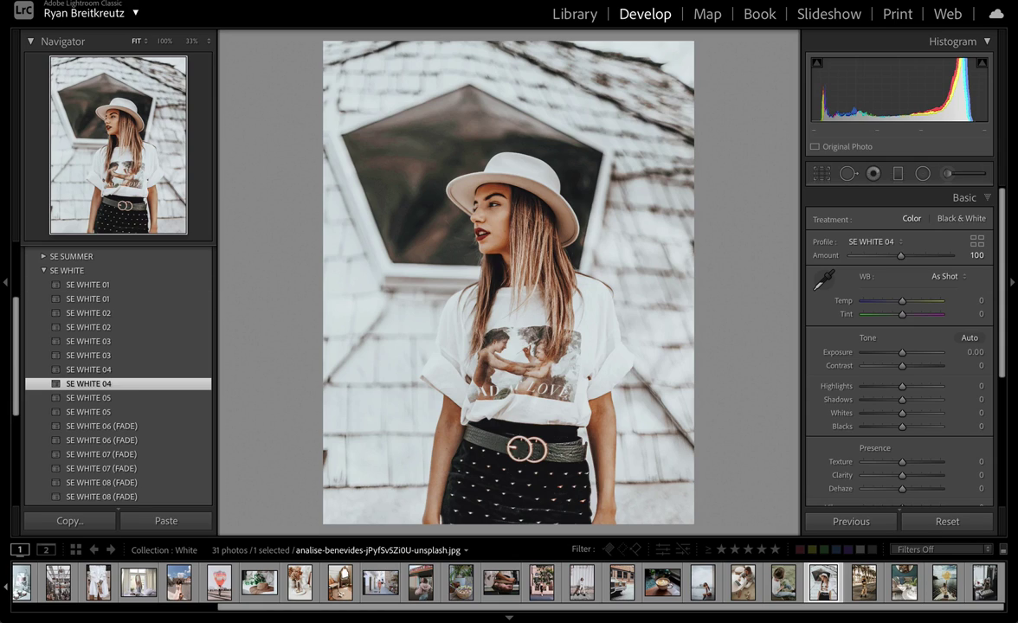
left_click(87, 3)
left_click(89, 12)
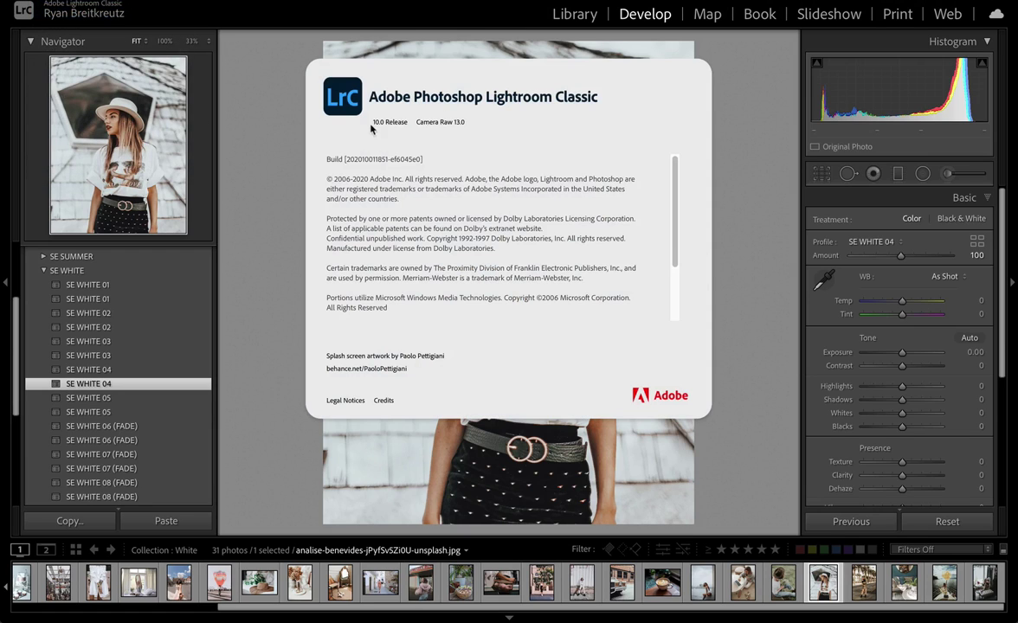
Step: Close the About window and dismiss the Photoshop 2021 crash report
left_click(758, 183)
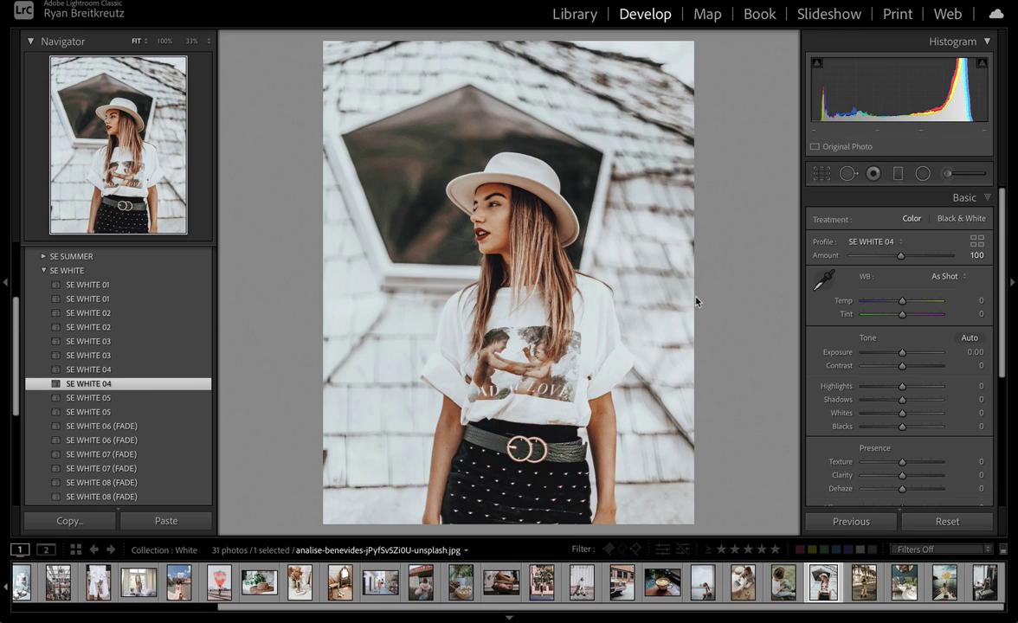
left_click(366, 170)
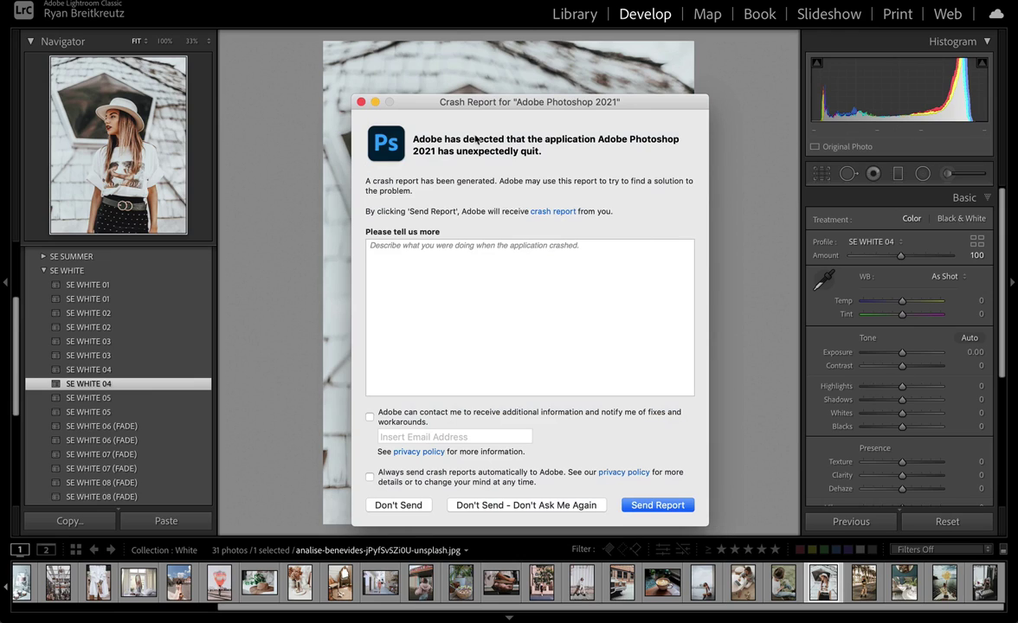
left_click(361, 103)
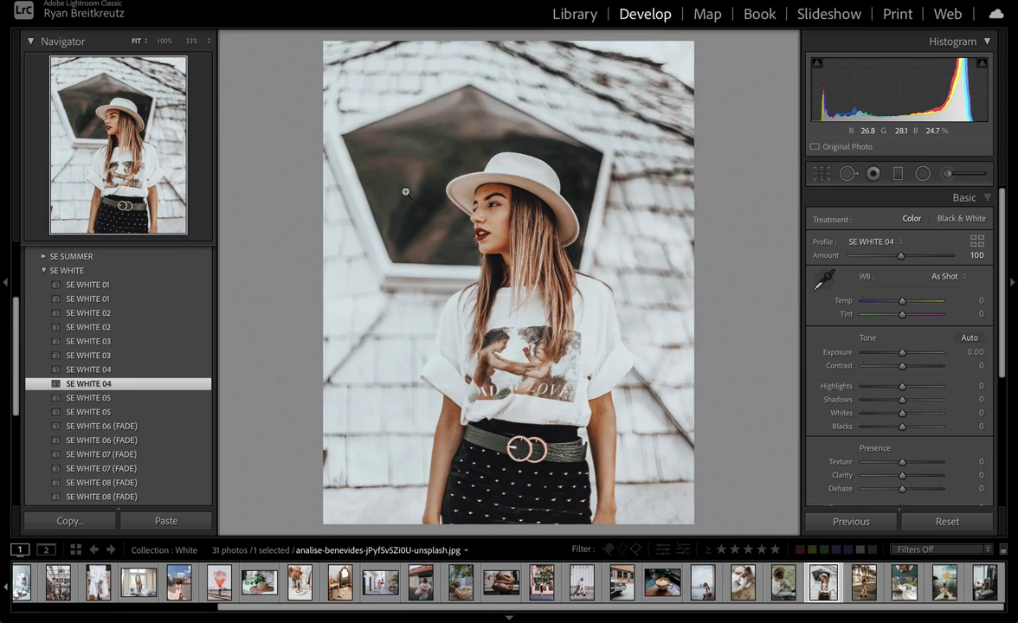